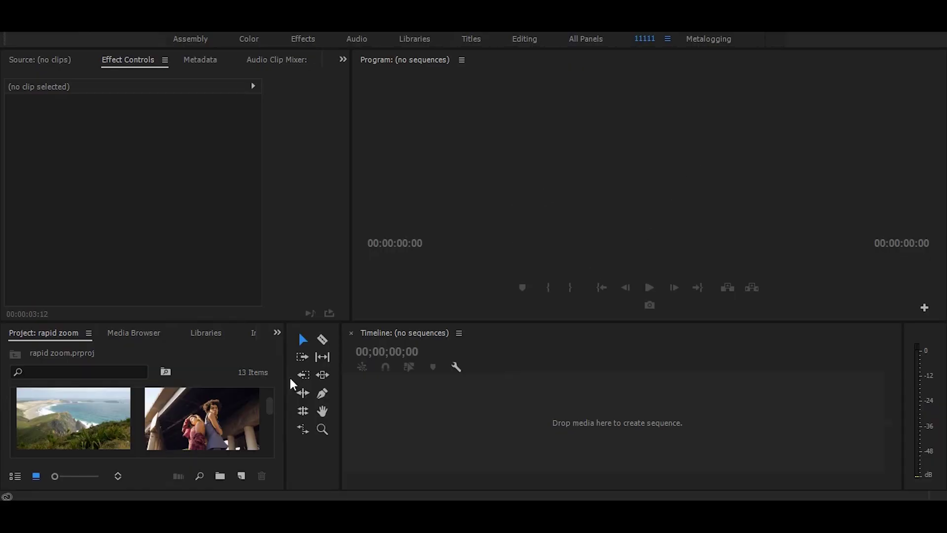
# - Place the couple staning clip on the timeline, cut it at 00:00:02:17, and delete the remainder
pyautogui.moveTo(226, 423)
pyautogui.mouseDown()
pyautogui.moveTo(368, 418)
pyautogui.moveTo(411, 454)
pyautogui.moveTo(425, 443)
pyautogui.mouseUp()
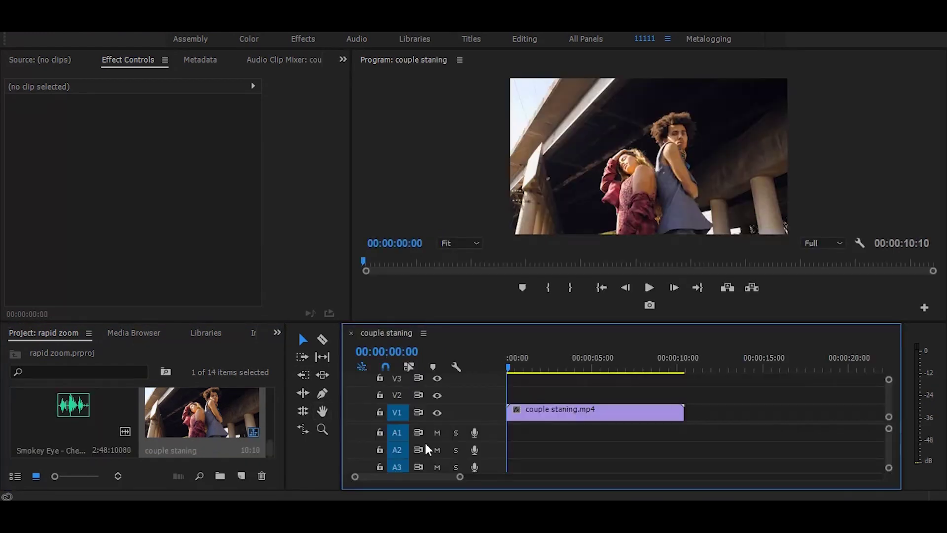
pyautogui.moveTo(538, 346)
pyautogui.mouseDown()
pyautogui.moveTo(582, 346)
pyautogui.moveTo(544, 350)
pyautogui.moveTo(554, 362)
pyautogui.mouseUp()
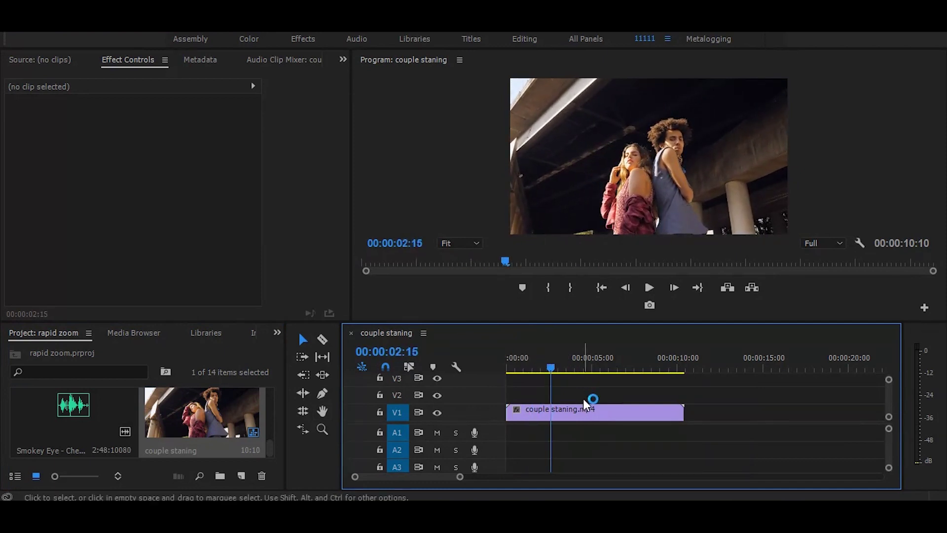
pyautogui.press('c')
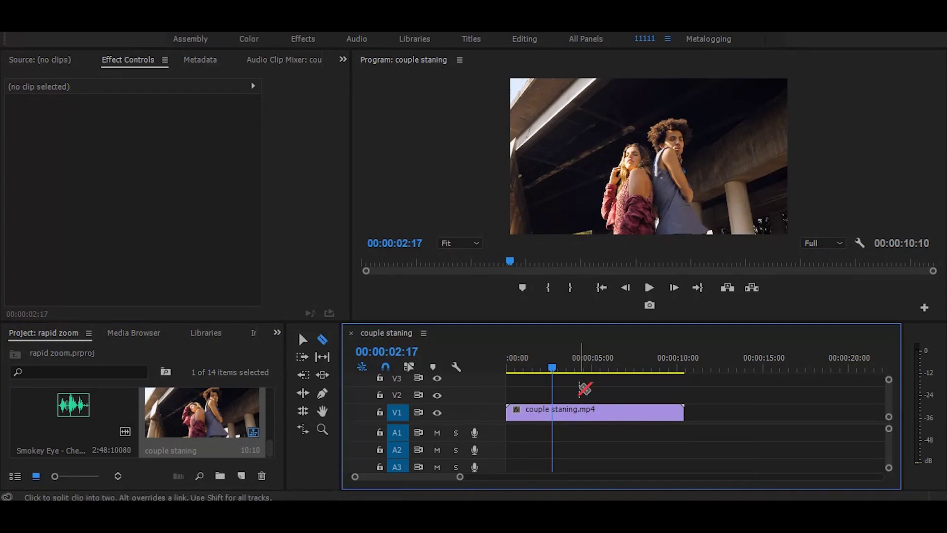
pyautogui.click(552, 412)
pyautogui.press('v')
pyautogui.click(583, 415)
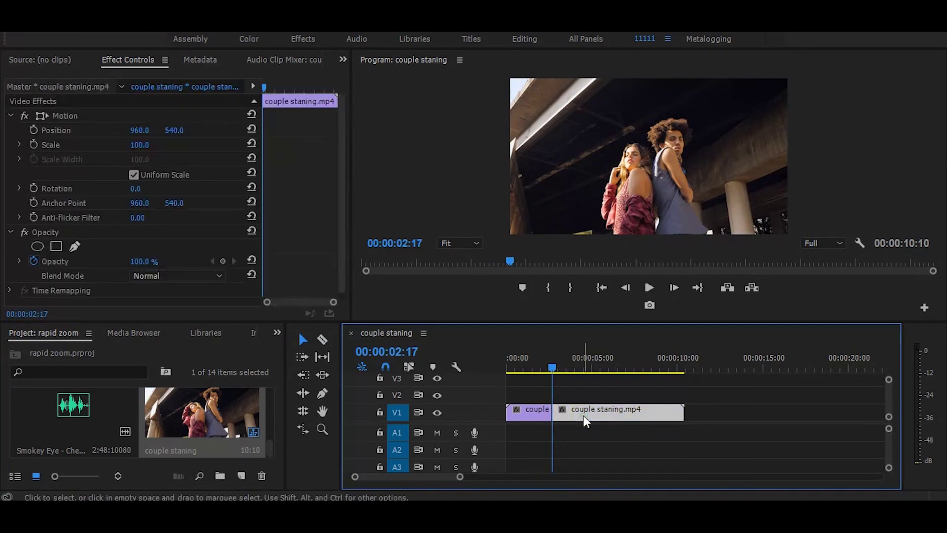
pyautogui.press('Delete')
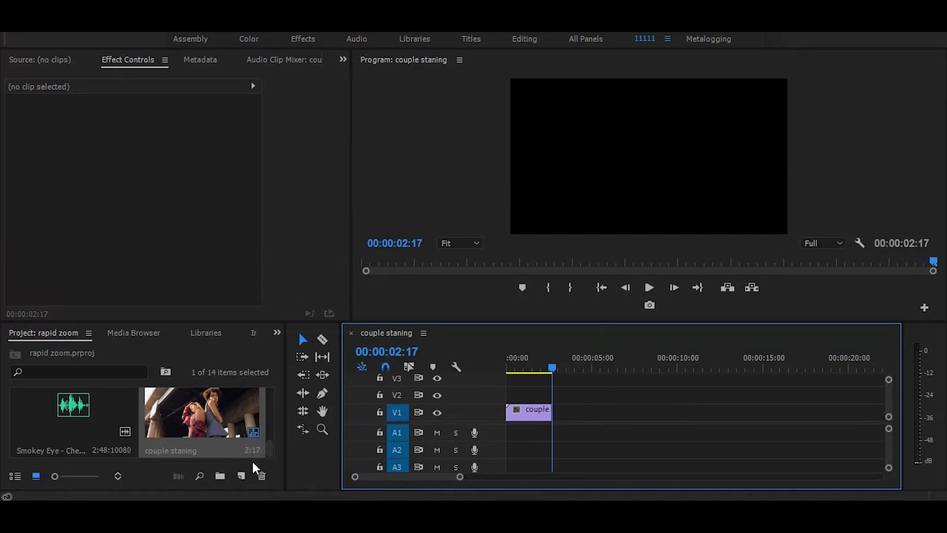
# - Add the graffitied-hall clip to V1 right after the couple staning clip
pyautogui.moveTo(268, 447); pyautogui.dragTo(256, 383)
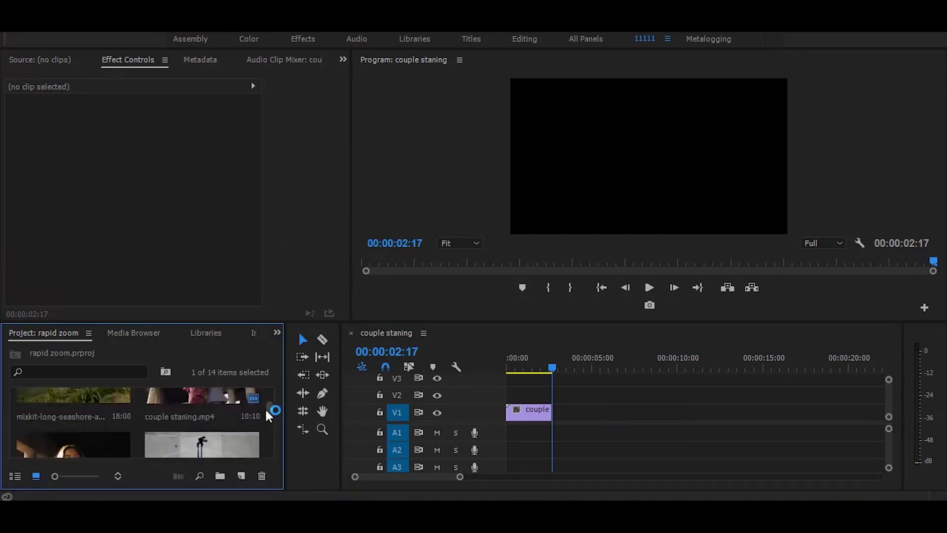
pyautogui.moveTo(85, 413); pyautogui.dragTo(562, 368)
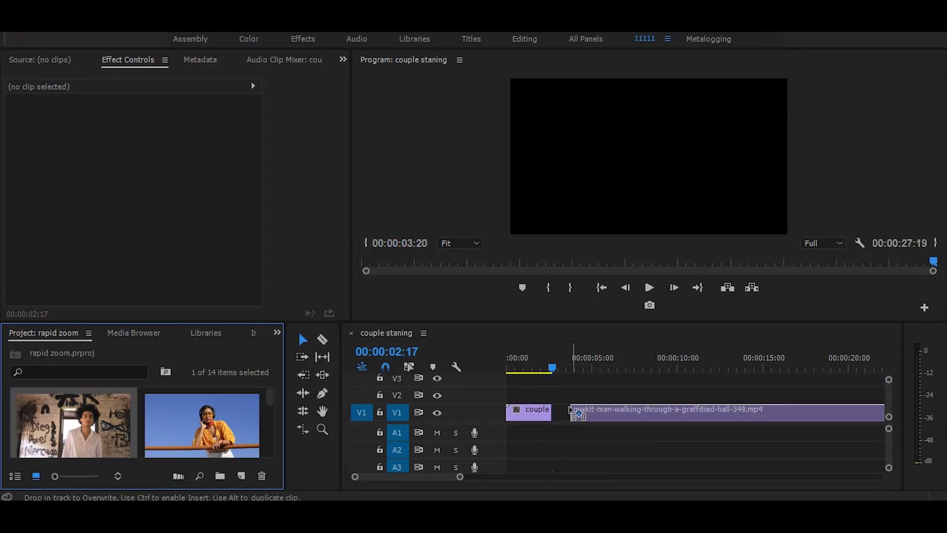
pyautogui.moveTo(561, 367); pyautogui.dragTo(555, 404)
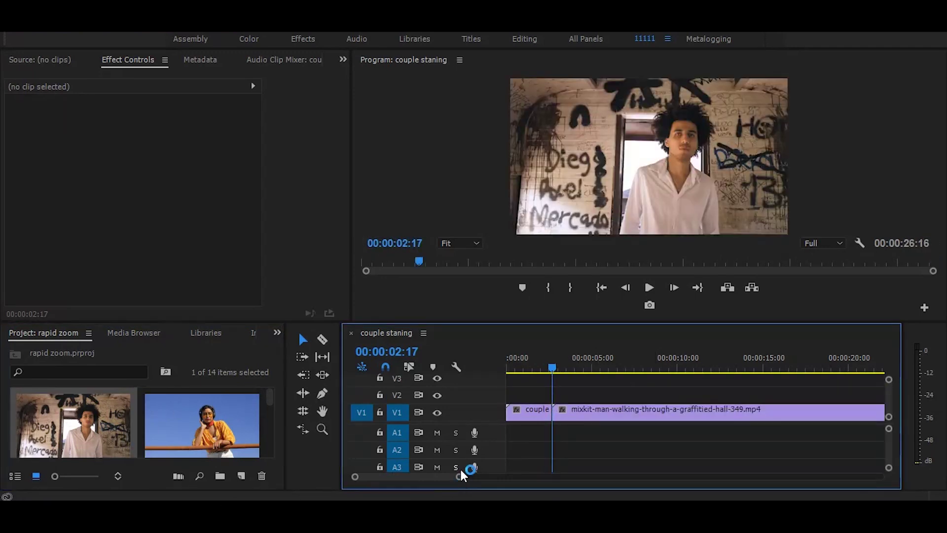
# - Cut the graffitied-hall clip at 00:00:02:22 and delete the rest of it
pyautogui.moveTo(460, 474); pyautogui.dragTo(448, 474)
pyautogui.press('Right')
pyautogui.moveTo(449, 477); pyautogui.dragTo(422, 474)
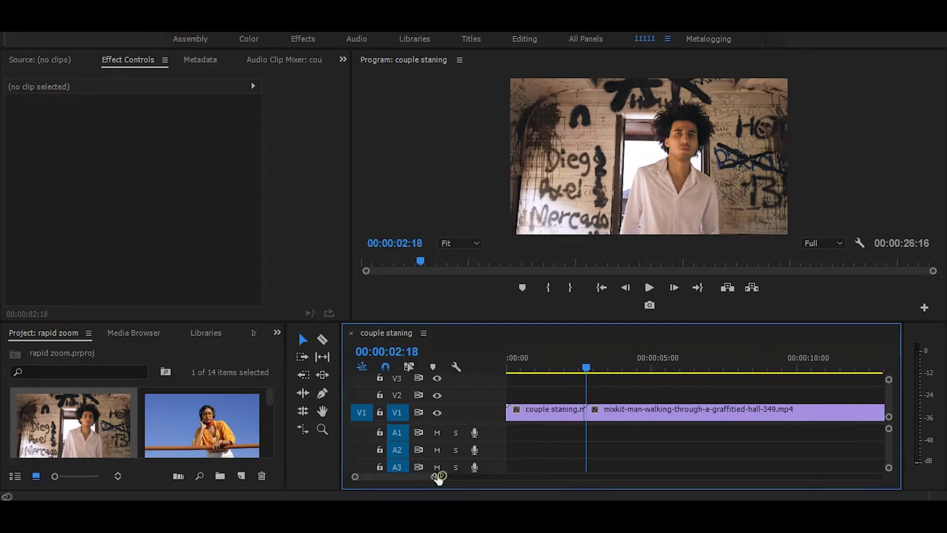
pyautogui.press('Left')
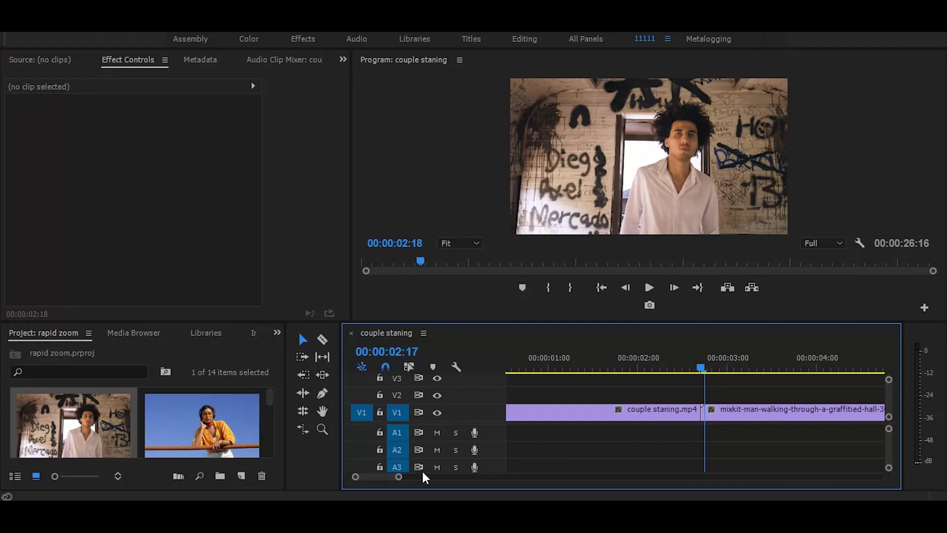
pyautogui.press('Right')
pyautogui.press('Right')
pyautogui.press('Right')
pyautogui.press('Right')
pyautogui.press('Right')
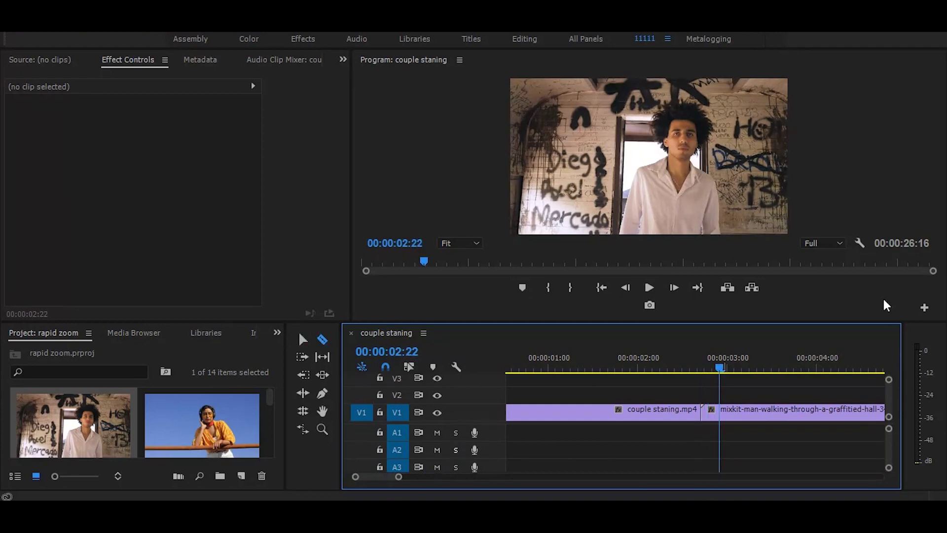
pyautogui.click(720, 412)
pyautogui.press('v')
pyautogui.click(766, 410)
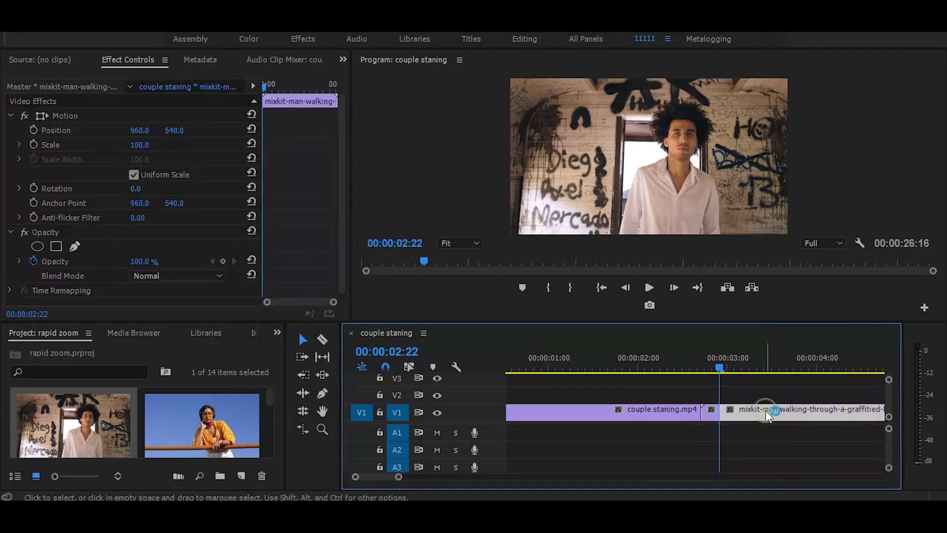
pyautogui.press('Delete')
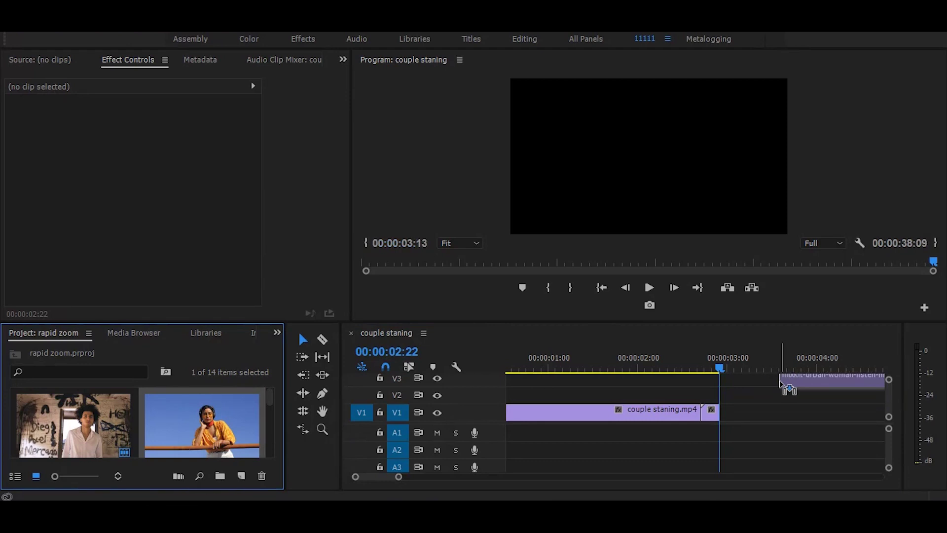
# - Add the headphones clip, cut it at 00:00:03:03, and delete the remainder
pyautogui.moveTo(517, 374); pyautogui.dragTo(724, 407)
pyautogui.press('space')
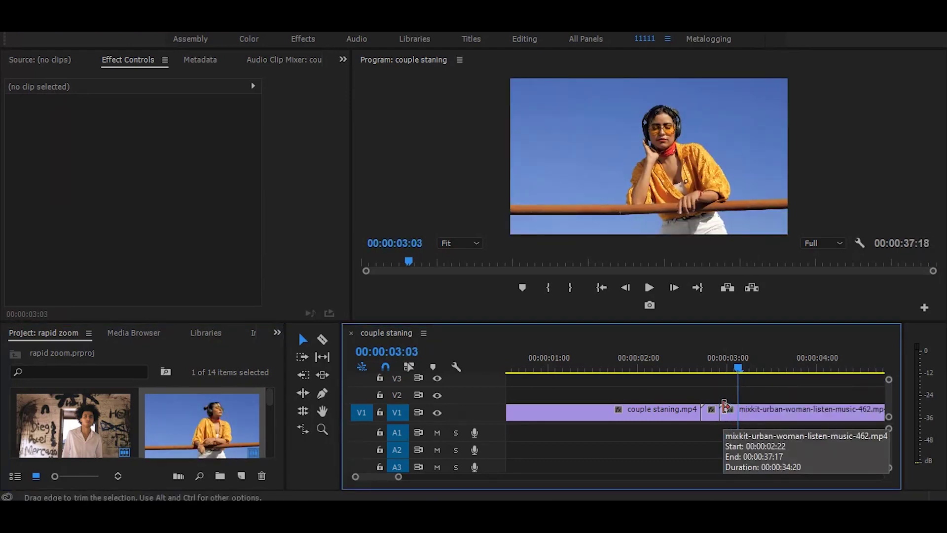
pyautogui.click(739, 413)
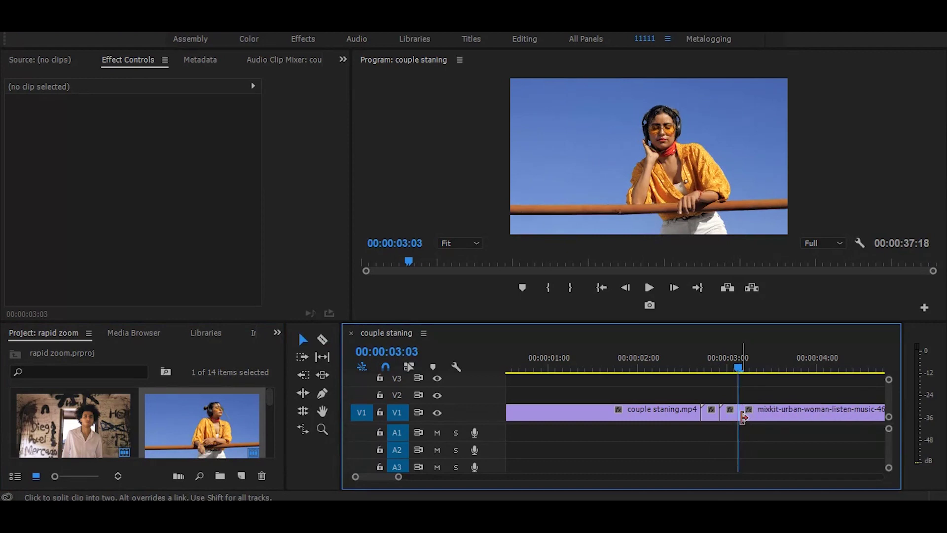
pyautogui.press('v')
pyautogui.click(762, 415)
pyautogui.press('Delete')
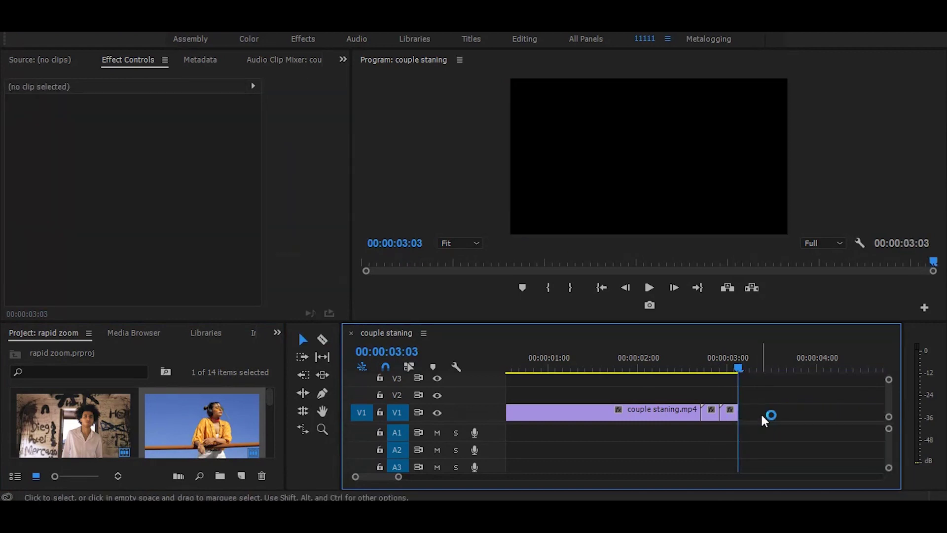
# - Add the seashore clip, scale it to frame size, and keep only a few frames
pyautogui.scroll(-2, 270, 398)
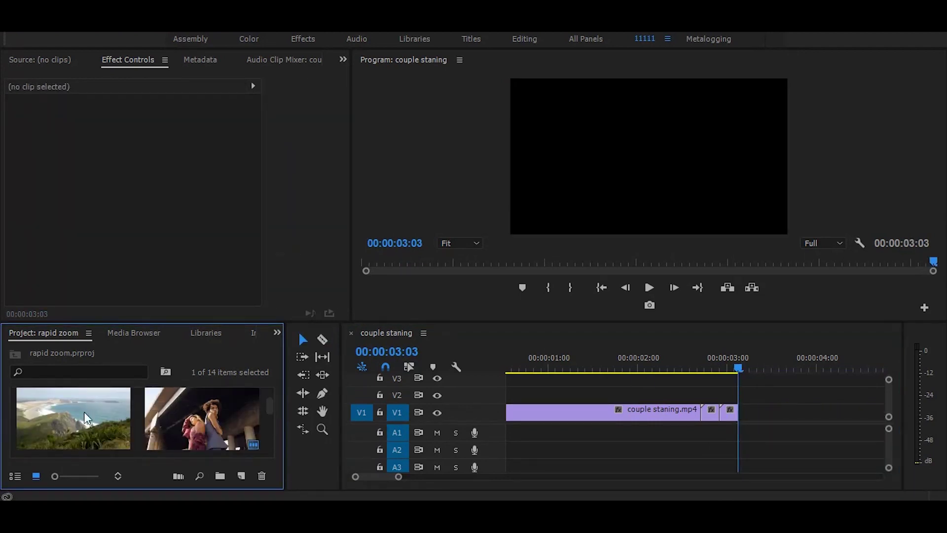
pyautogui.moveTo(83, 412); pyautogui.dragTo(745, 413)
pyautogui.rightClick(806, 412)
pyautogui.click(838, 487)
pyautogui.press('c')
pyautogui.click(758, 412)
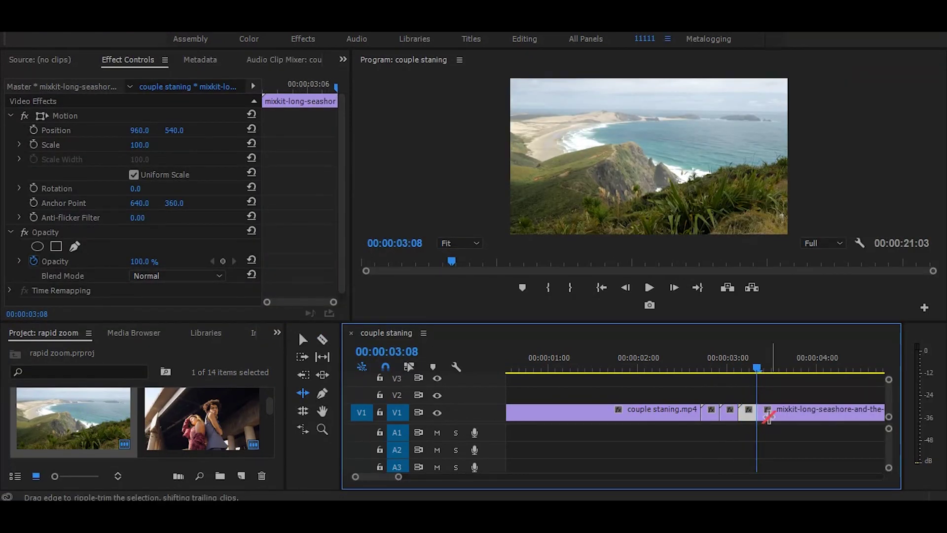
pyautogui.press('v')
pyautogui.click(814, 412)
pyautogui.press('Delete')
# - Add the woman under bridge clip and remove everything past 00:00:03:13
pyautogui.scroll(2, 197, 415)
pyautogui.moveTo(74, 410); pyautogui.dragTo(788, 414)
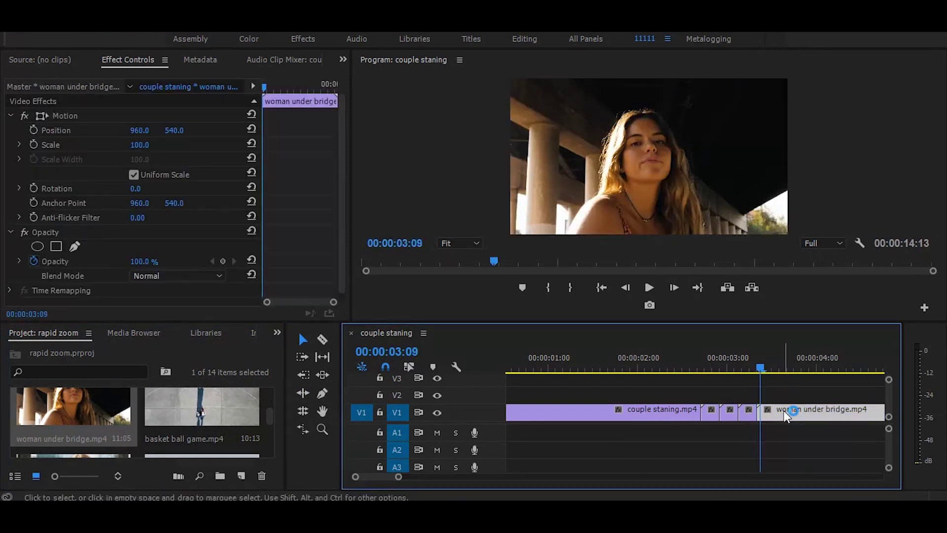
pyautogui.press('Delete')
# - Append girl dancing.mp4 at the end of the sequence and return the playhead to 00:00:02:05
pyautogui.scroll(-2, 271, 424)
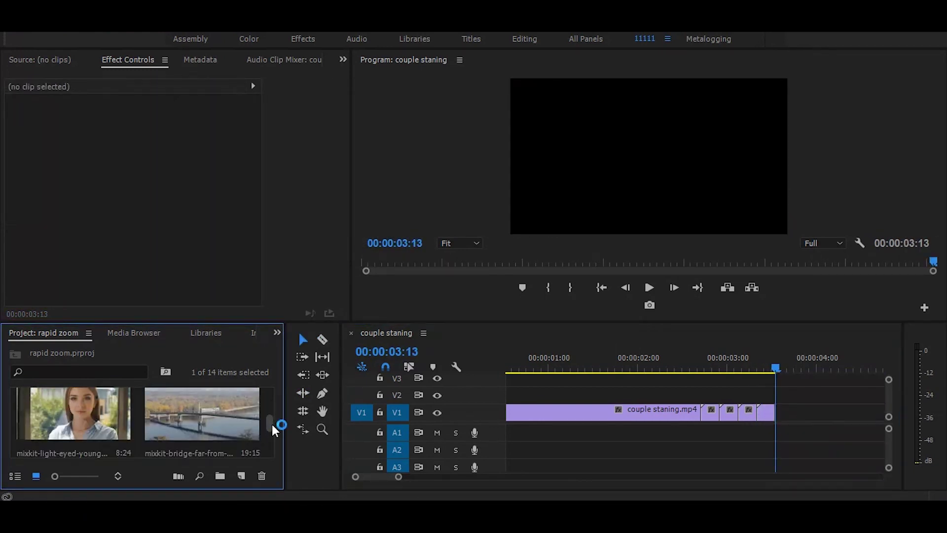
pyautogui.scroll(-2, 237, 424)
pyautogui.moveTo(203, 425)
pyautogui.mouseDown()
pyautogui.moveTo(831, 414)
pyautogui.moveTo(769, 414)
pyautogui.mouseUp()
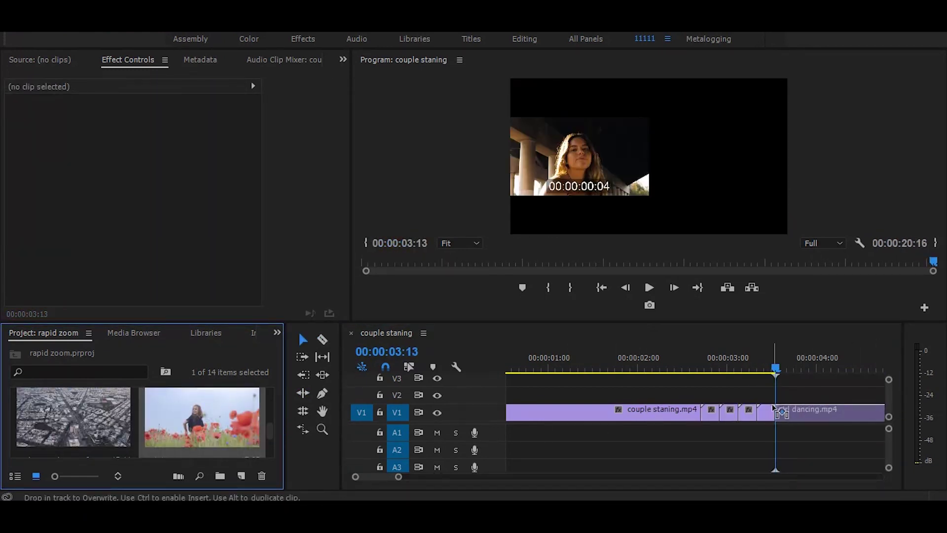
pyautogui.click(778, 369)
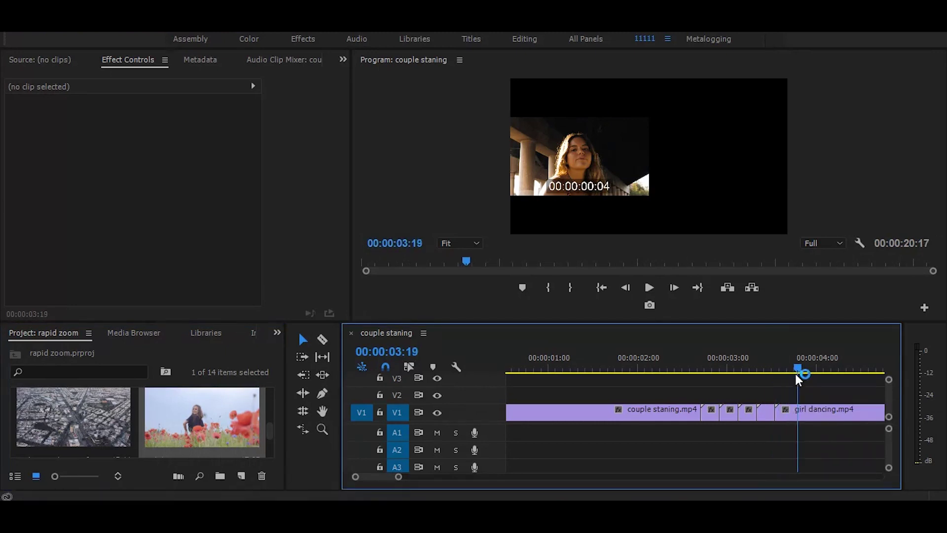
pyautogui.moveTo(779, 371); pyautogui.dragTo(813, 369)
pyautogui.moveTo(723, 358); pyautogui.dragTo(656, 357)
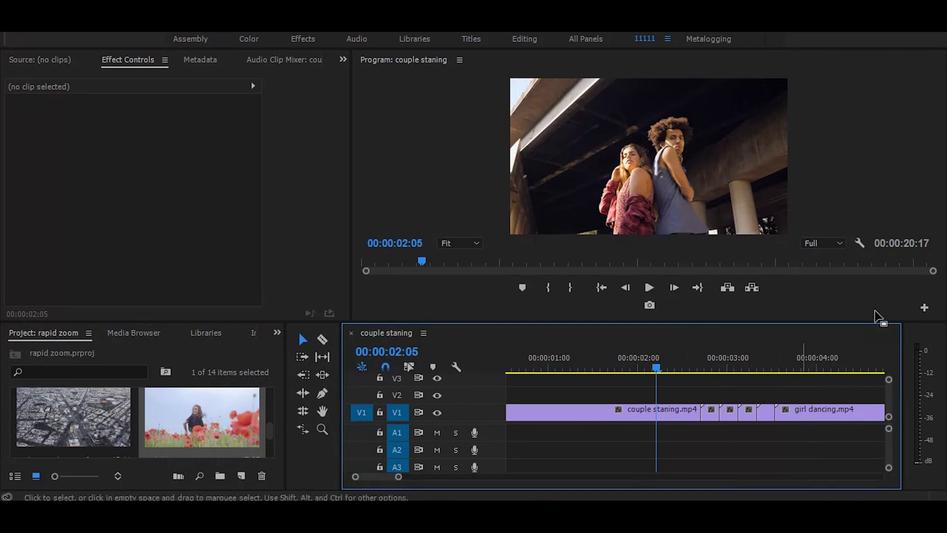
# - Search the Effects panel for 'transfo' and apply Transform to the couple staning clip
pyautogui.click(278, 334)
pyautogui.click(307, 416)
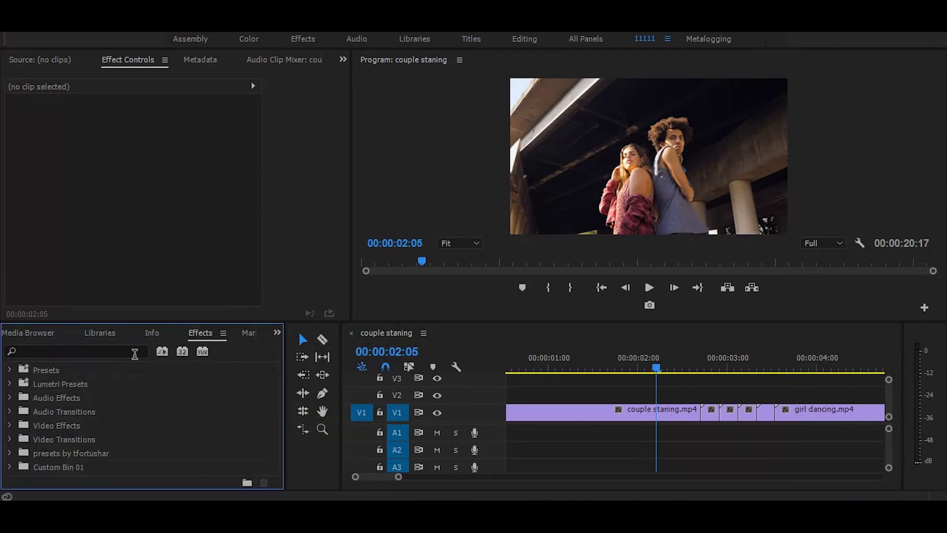
pyautogui.click(115, 352)
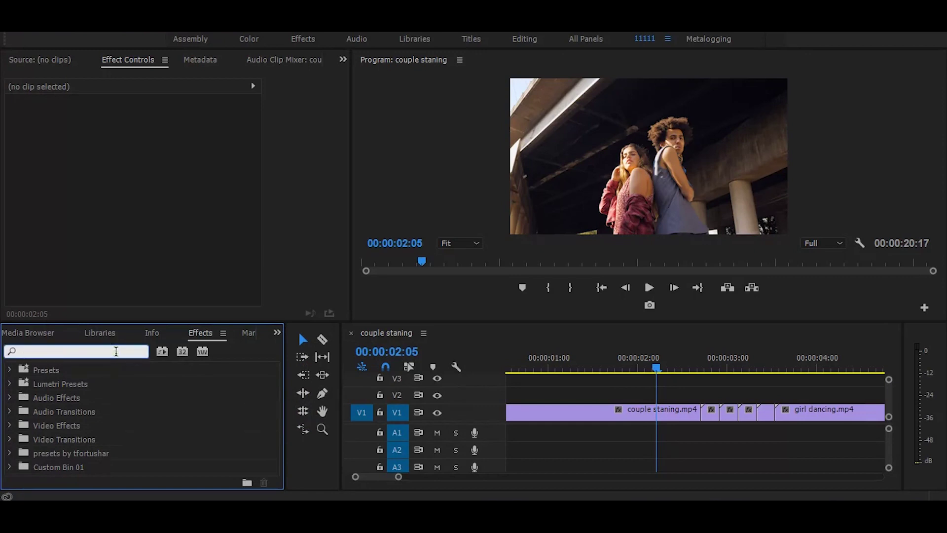
pyautogui.write('trans')
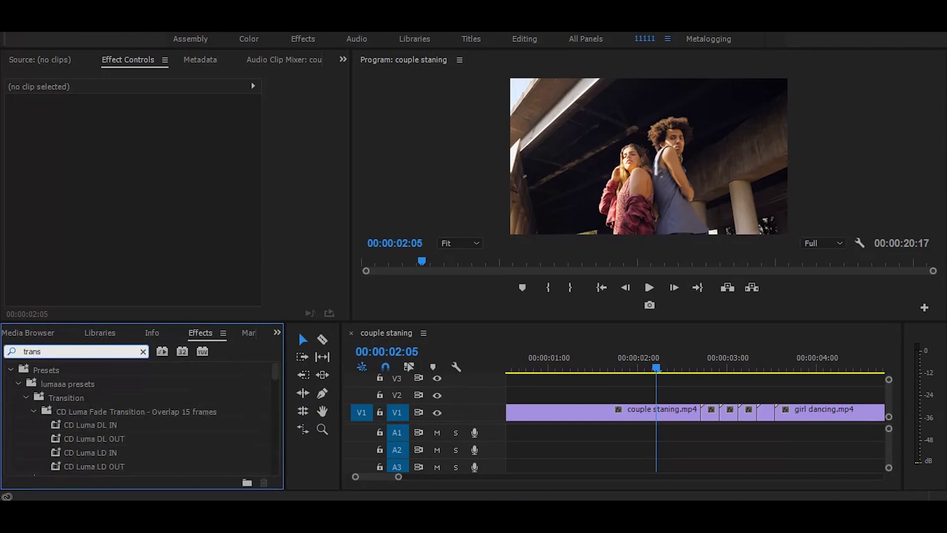
pyautogui.write('form')
pyautogui.scroll(-1, 82, 392)
pyautogui.moveTo(50, 427); pyautogui.dragTo(670, 415)
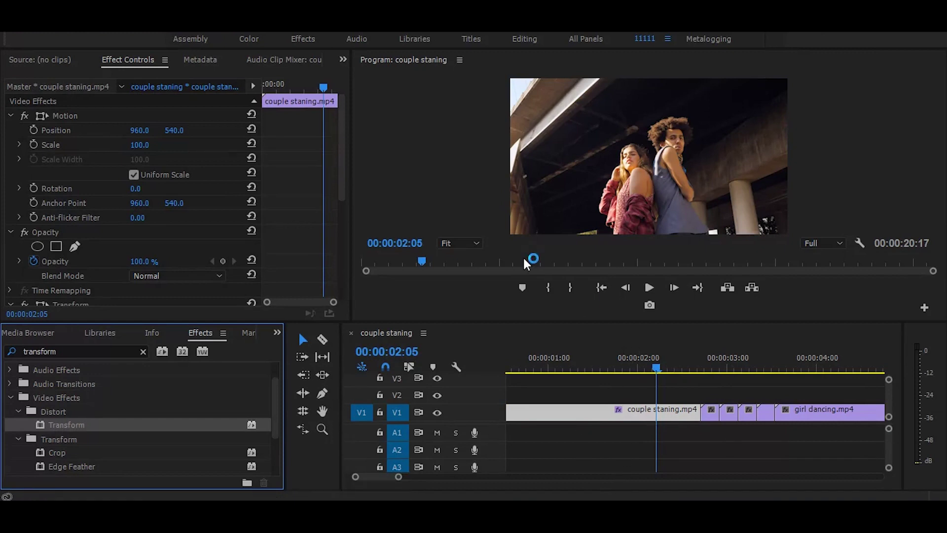
# - Keyframe Transform Scale from 100 to 200 near 00:00:02:16, then slide the 200 keyframe later
pyautogui.moveTo(651, 368); pyautogui.dragTo(691, 366)
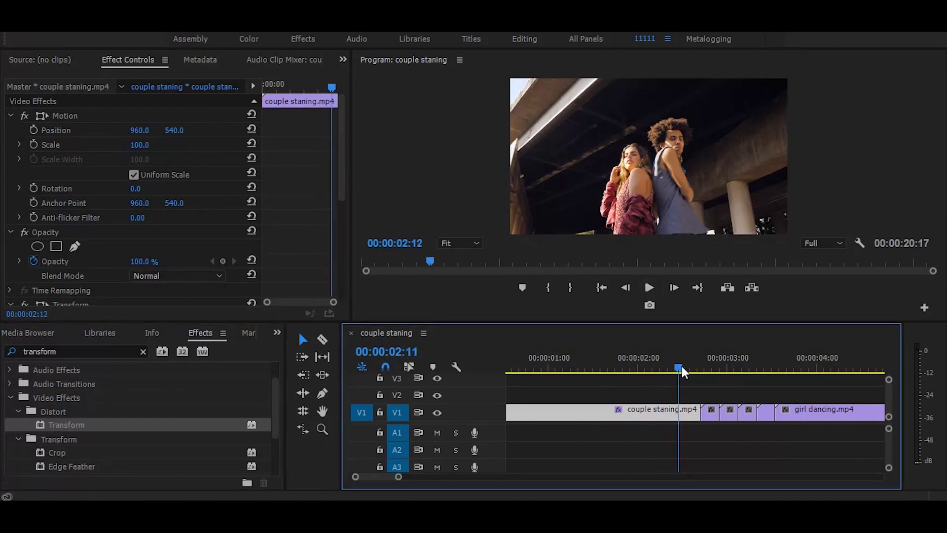
pyautogui.moveTo(338, 85); pyautogui.dragTo(333, 84)
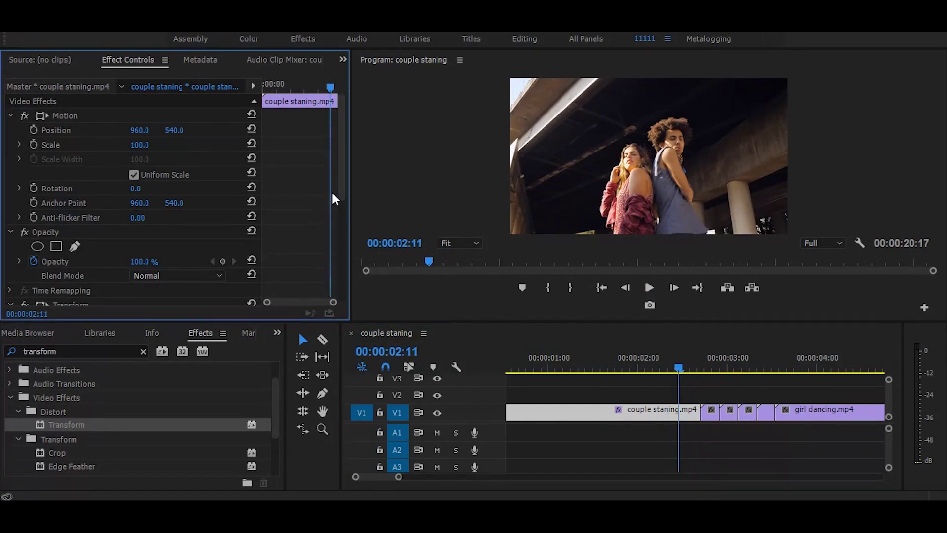
pyautogui.moveTo(340, 193); pyautogui.dragTo(337, 261)
pyautogui.click(41, 216)
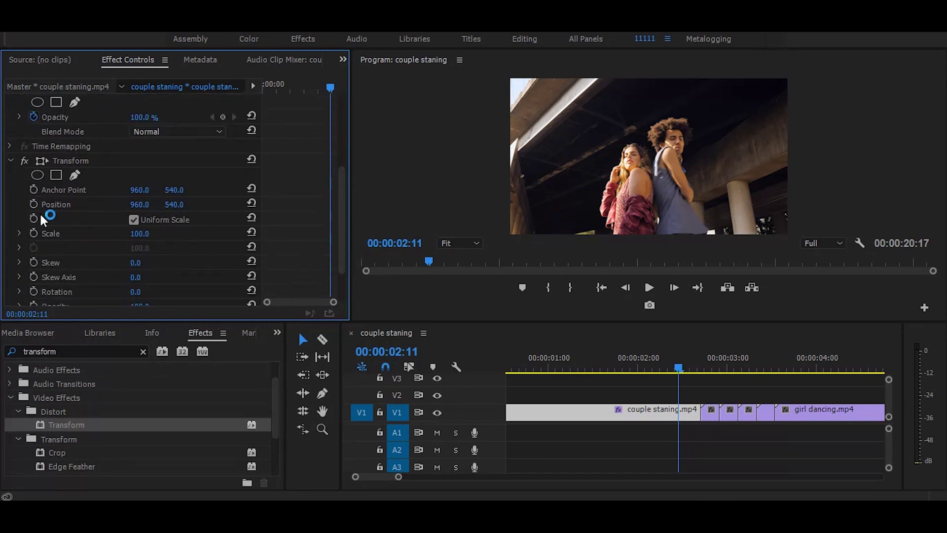
pyautogui.click(31, 234)
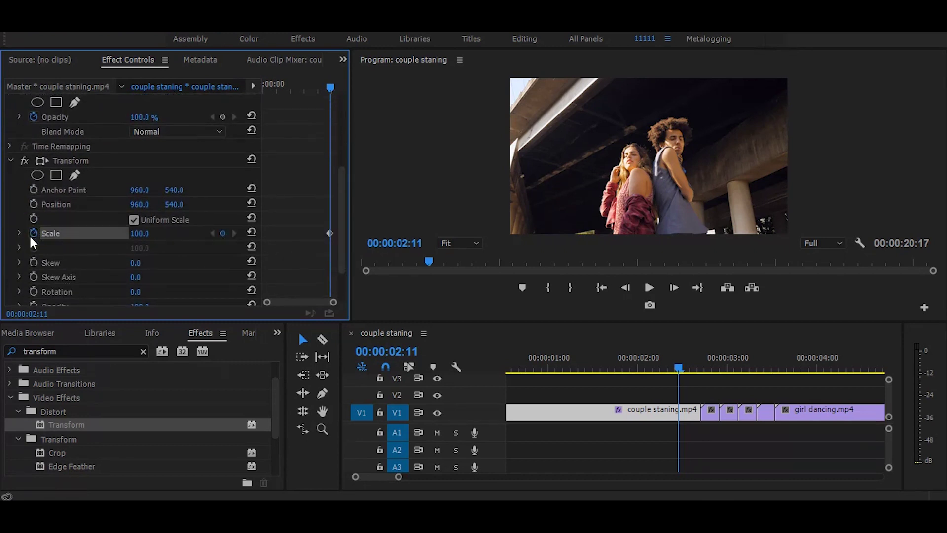
pyautogui.press('Right')
pyautogui.press('Right')
pyautogui.press('Right')
pyautogui.press('Right')
pyautogui.press('Right')
pyautogui.press('Right')
pyautogui.press('Left')
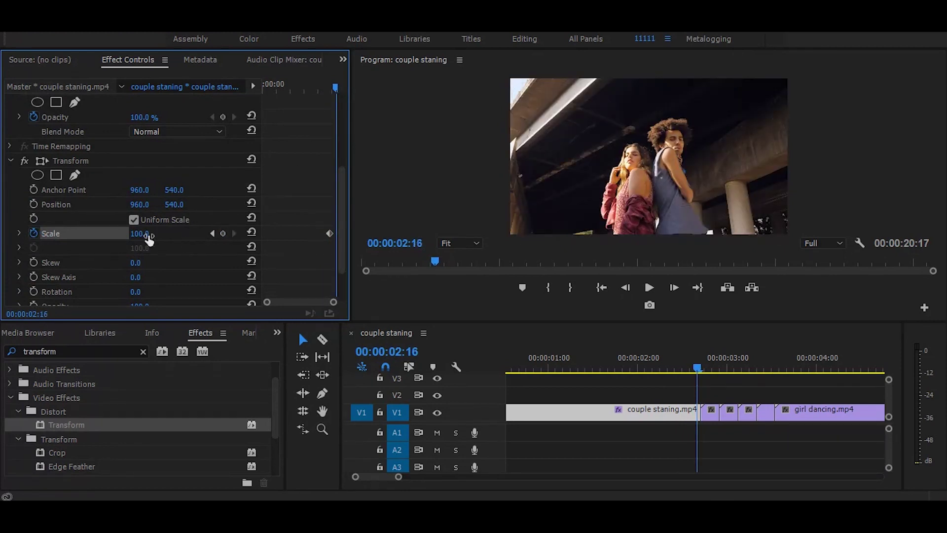
pyautogui.write('200')
pyautogui.press('Return')
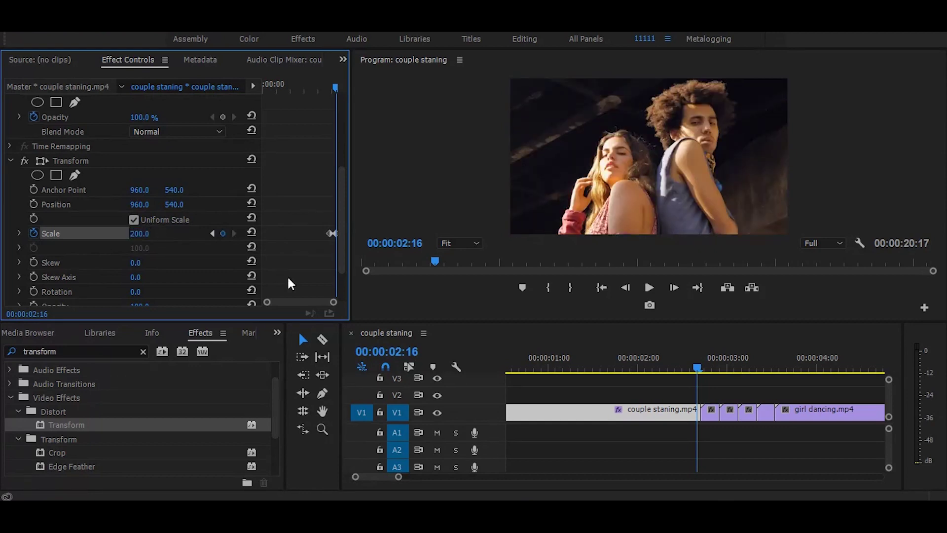
pyautogui.moveTo(332, 304); pyautogui.dragTo(309, 301)
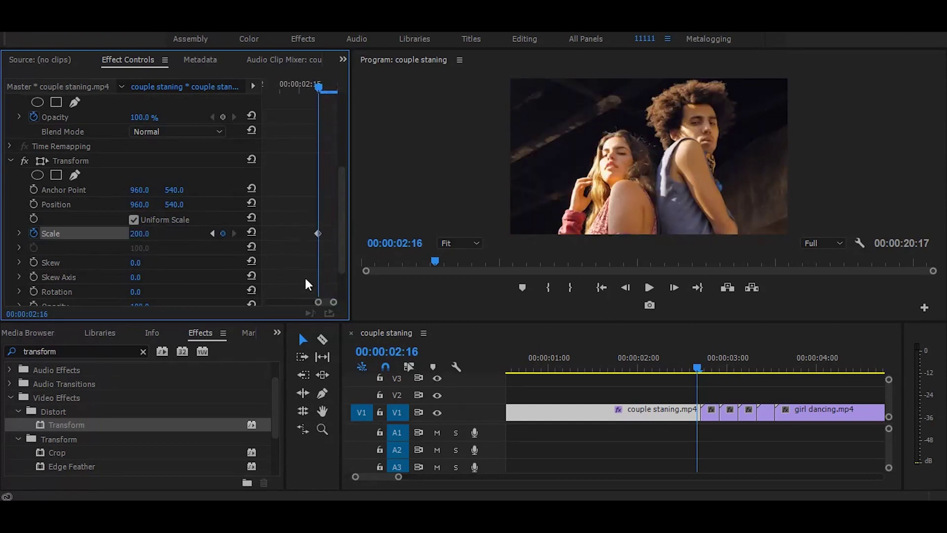
pyautogui.moveTo(319, 233); pyautogui.dragTo(345, 233)
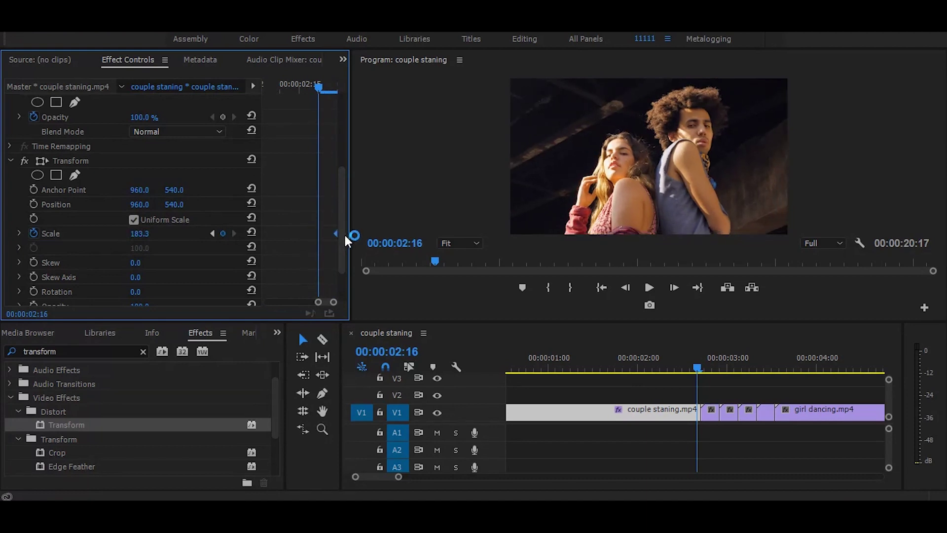
pyautogui.moveTo(318, 298); pyautogui.dragTo(310, 300)
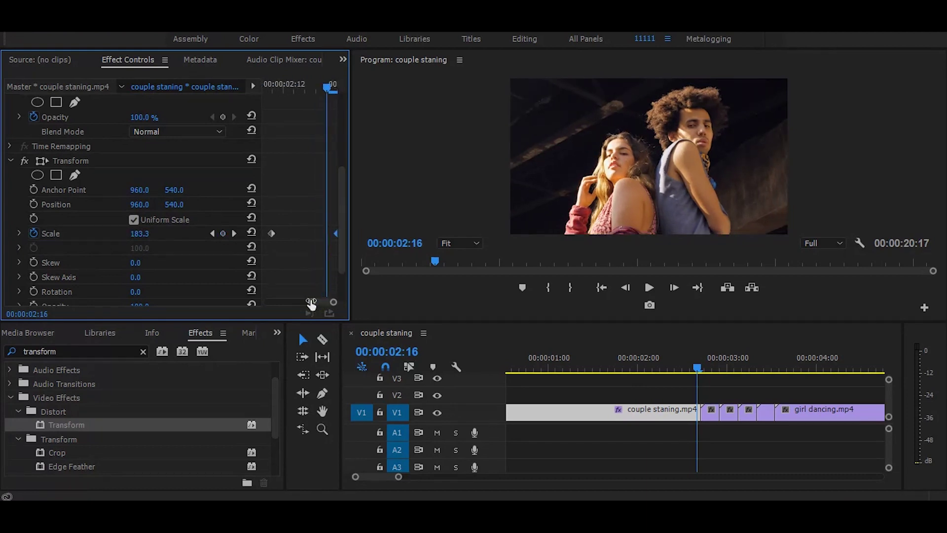
# - Turn off Use Composition's Shutter Angle and set the Shutter Angle to 80
pyautogui.moveTo(345, 249); pyautogui.dragTo(341, 284)
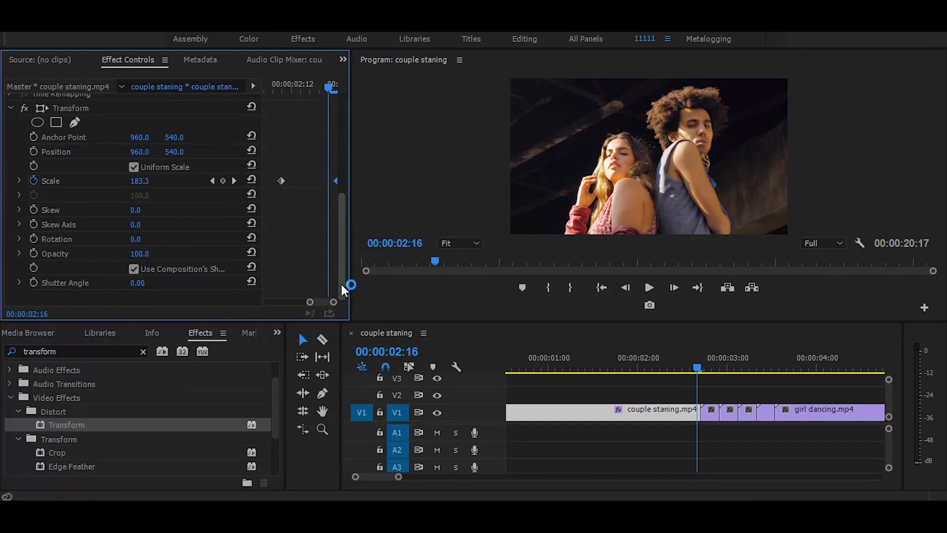
pyautogui.click(133, 269)
pyautogui.click(141, 282)
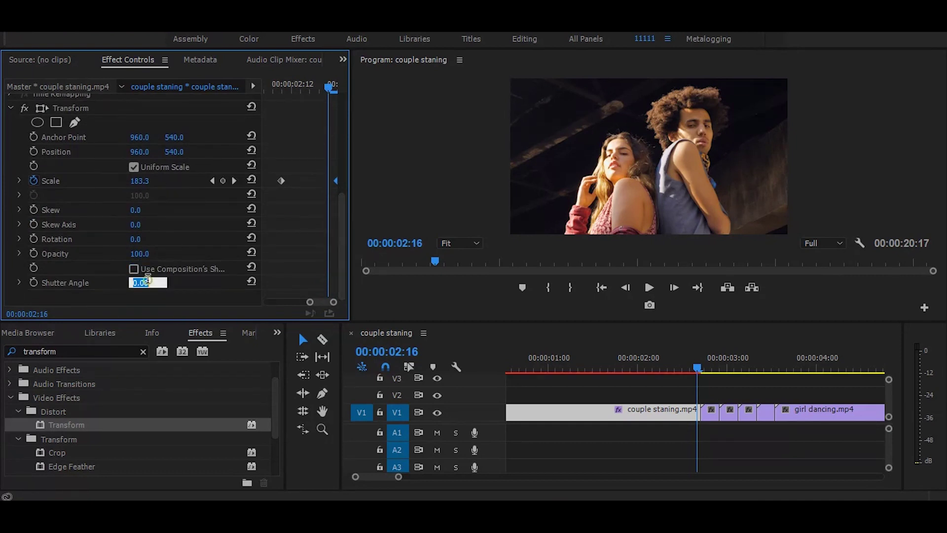
pyautogui.write('80')
pyautogui.press('Return')
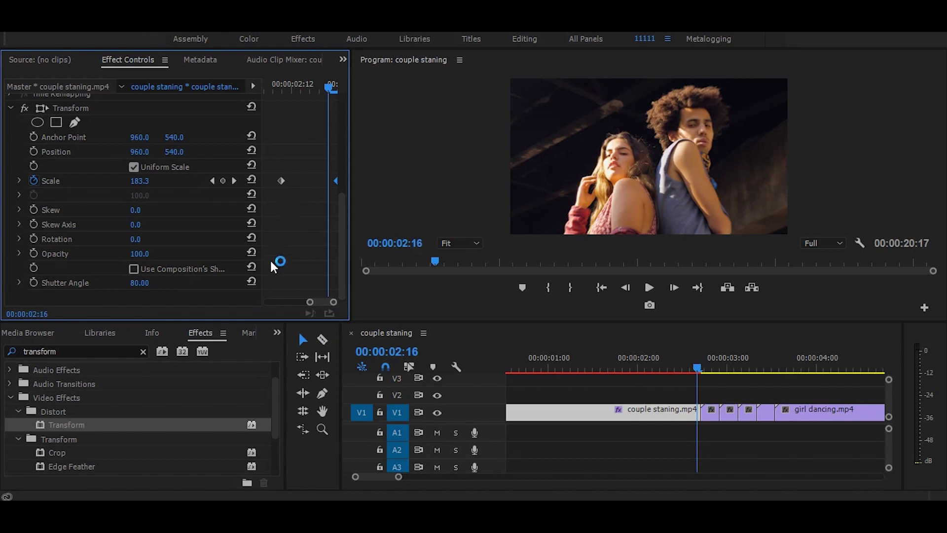
# - Apply Transform to the graffitied-hall clip and keyframe Scale to 200 at the clip's end
pyautogui.moveTo(43, 427); pyautogui.dragTo(708, 410)
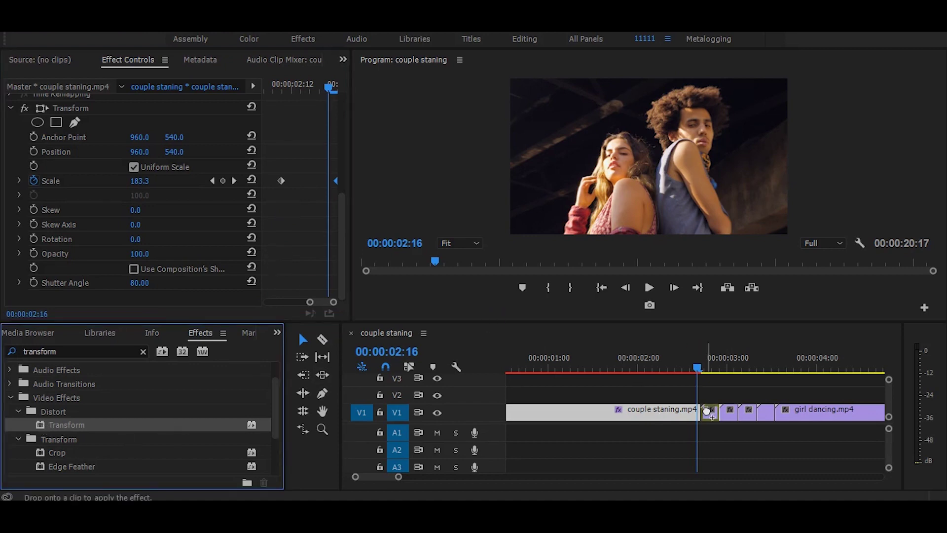
pyautogui.click(261, 83)
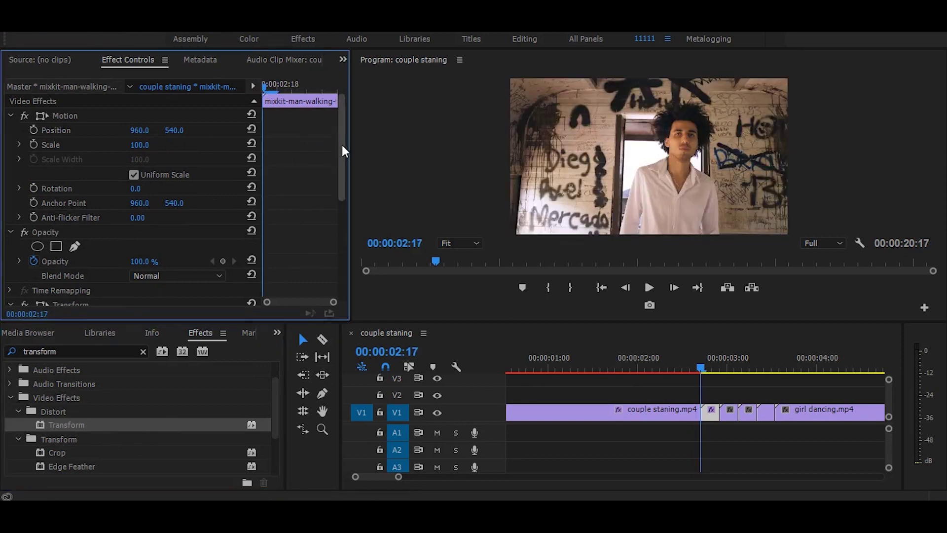
pyautogui.moveTo(342, 145); pyautogui.dragTo(339, 237)
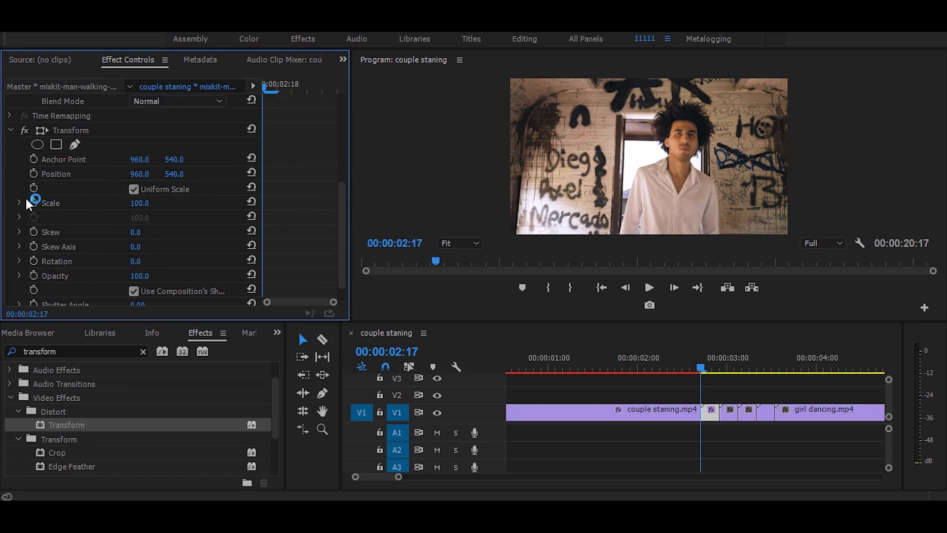
pyautogui.click(33, 203)
pyautogui.moveTo(265, 87); pyautogui.dragTo(308, 91)
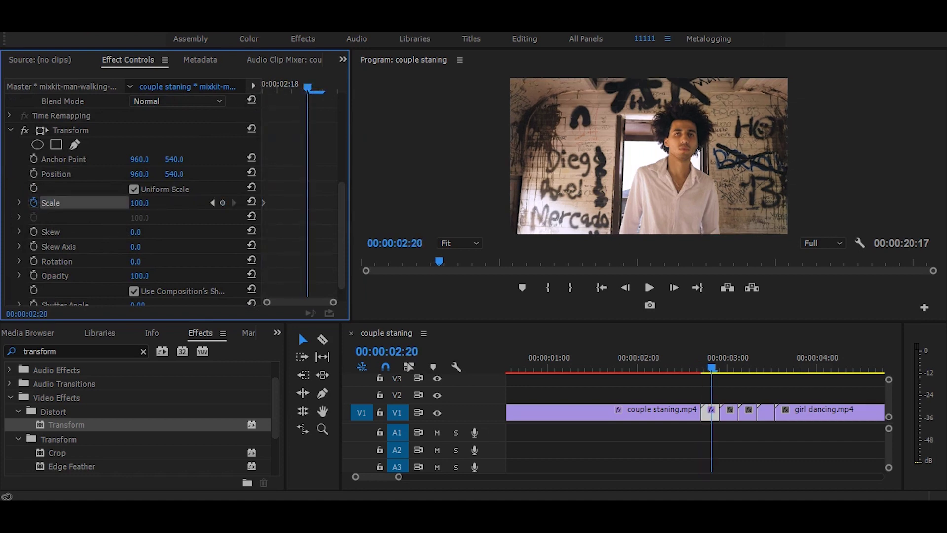
pyautogui.click(148, 201)
pyautogui.write('200')
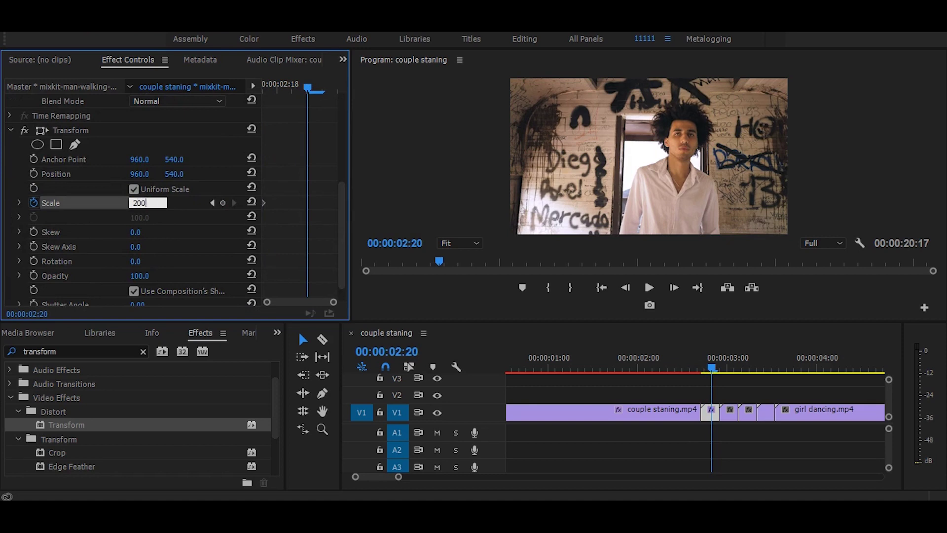
pyautogui.press('Return')
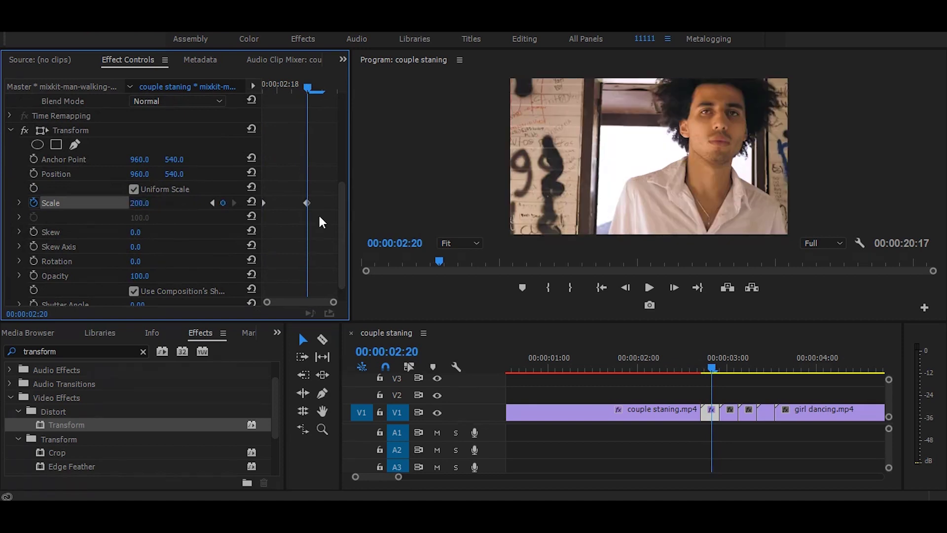
pyautogui.moveTo(308, 206)
pyautogui.mouseDown()
pyautogui.moveTo(347, 217)
pyautogui.moveTo(336, 233)
pyautogui.mouseUp()
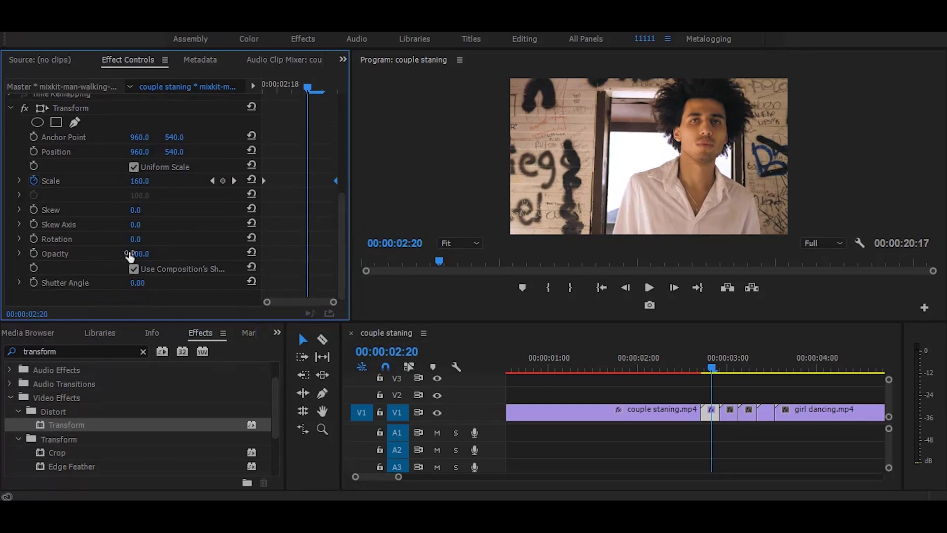
# - Set the graffitied-hall Shutter Angle to 80 and apply Transform to the next clip
pyautogui.click(137, 282)
pyautogui.write('80')
pyautogui.press('Return')
pyautogui.moveTo(66, 427); pyautogui.dragTo(731, 415)
# - Keyframe the headphones clip's Transform Scale up to 200, with that keyframe at the clip's end
pyautogui.click(265, 88)
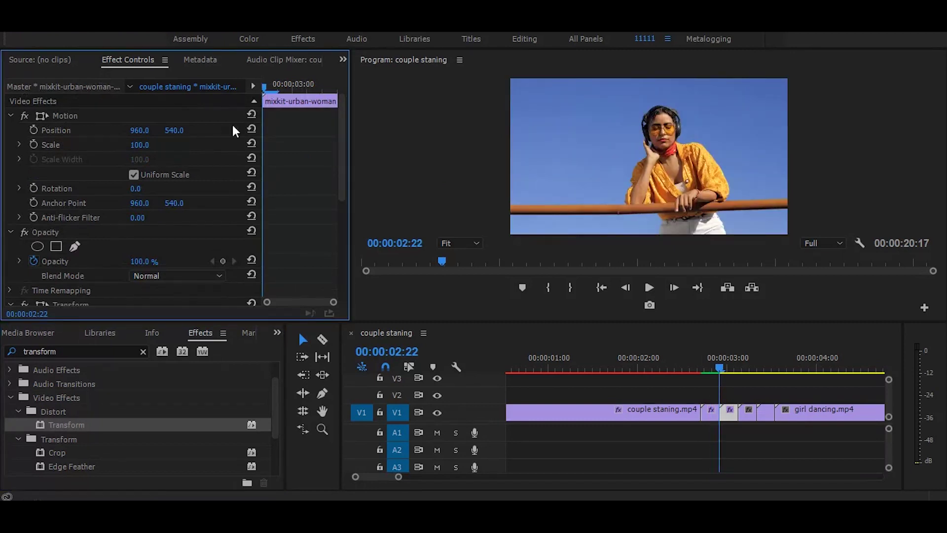
pyautogui.moveTo(342, 166); pyautogui.dragTo(338, 243)
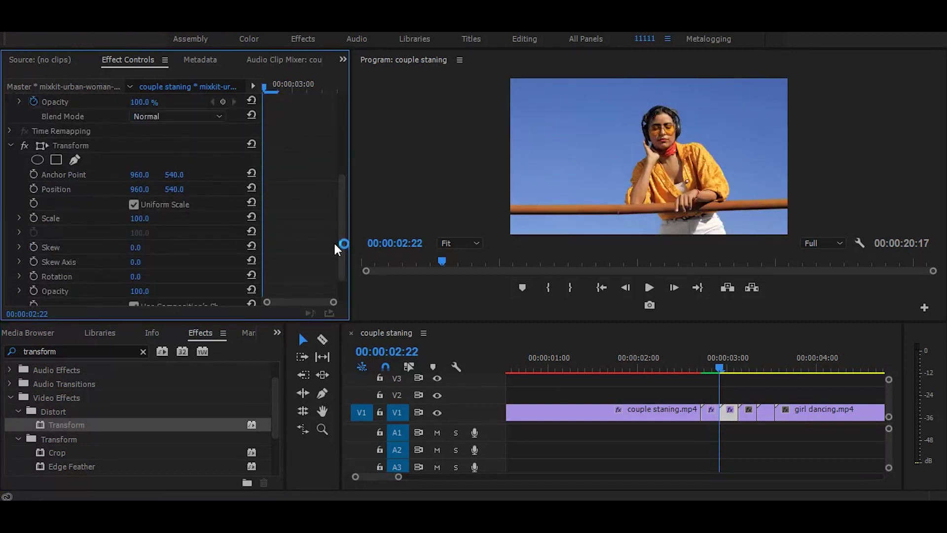
pyautogui.click(32, 216)
pyautogui.moveTo(273, 87); pyautogui.dragTo(307, 86)
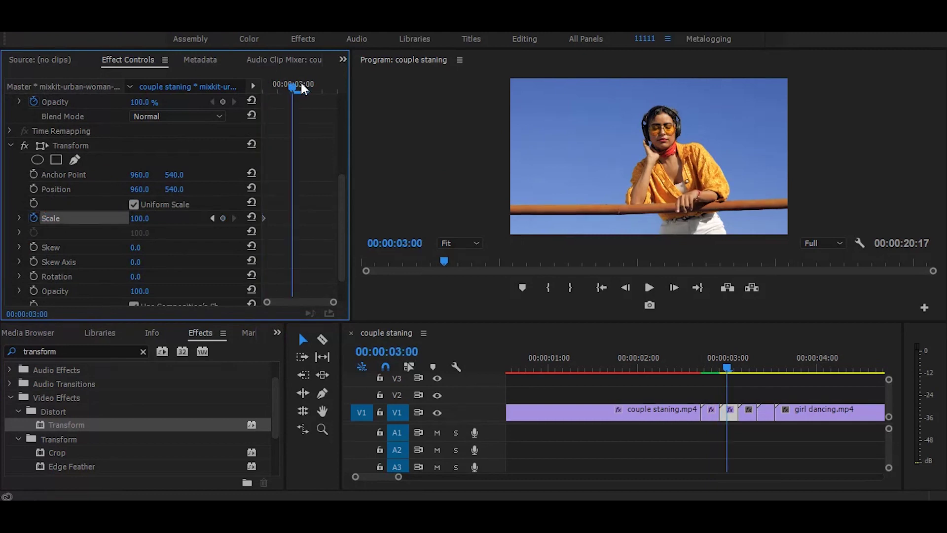
pyautogui.click(140, 218)
pyautogui.write('20')
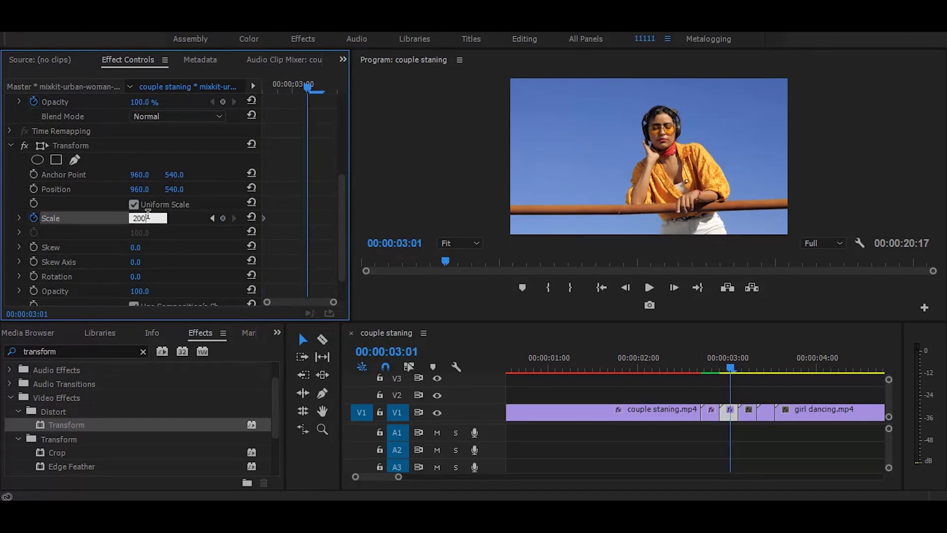
pyautogui.press('Return')
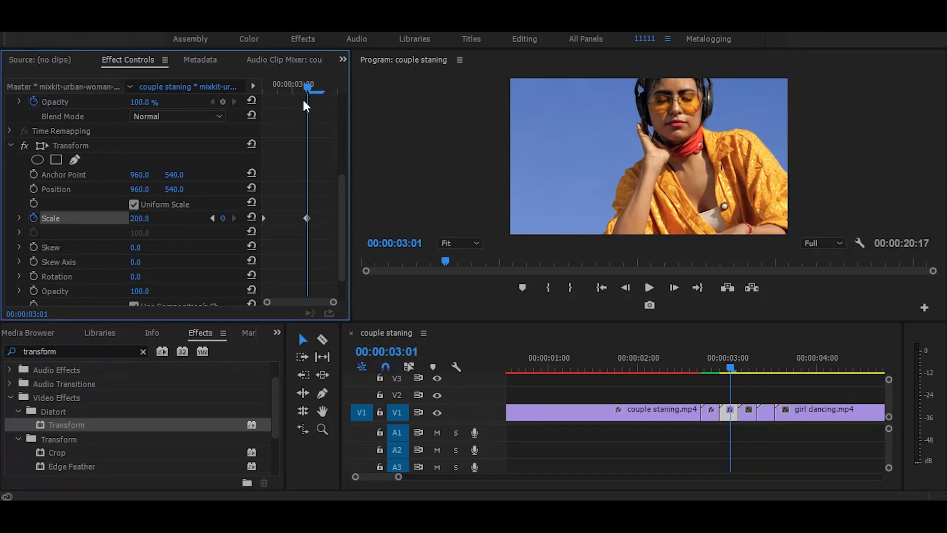
pyautogui.moveTo(307, 218)
pyautogui.mouseDown()
pyautogui.moveTo(336, 218)
pyautogui.moveTo(342, 245)
pyautogui.mouseUp()
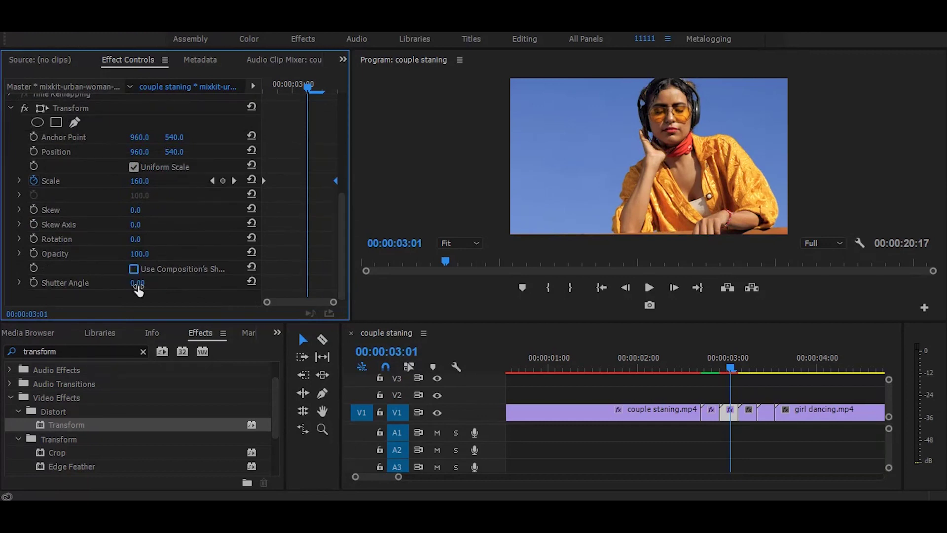
# - Give it its own Shutter Angle of 80 and apply Transform to the seashore clip
pyautogui.click(134, 269)
pyautogui.click(138, 283)
pyautogui.write('80')
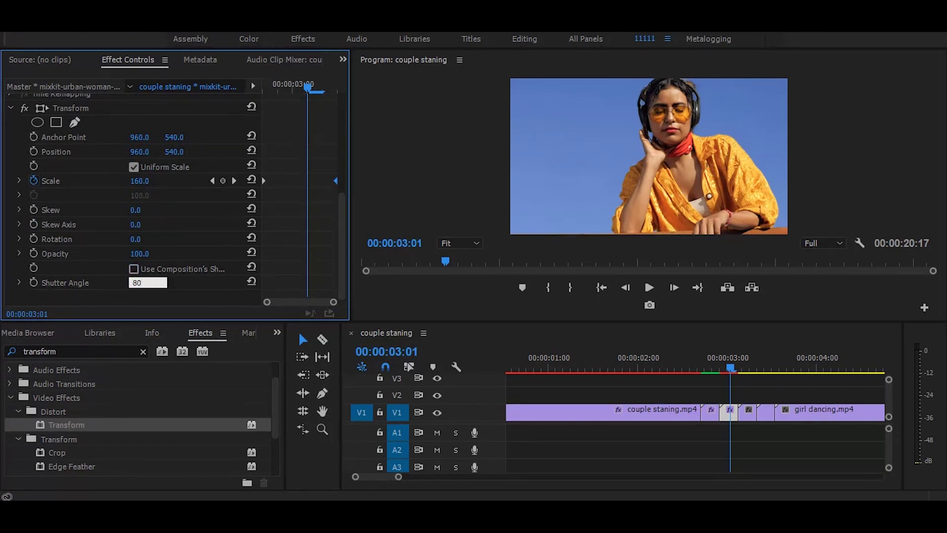
pyautogui.press('Return')
pyautogui.moveTo(89, 425); pyautogui.dragTo(746, 414)
# - Keyframe the seashore clip's Transform Scale at 200 and adjust the keyframe's position
pyautogui.click(265, 88)
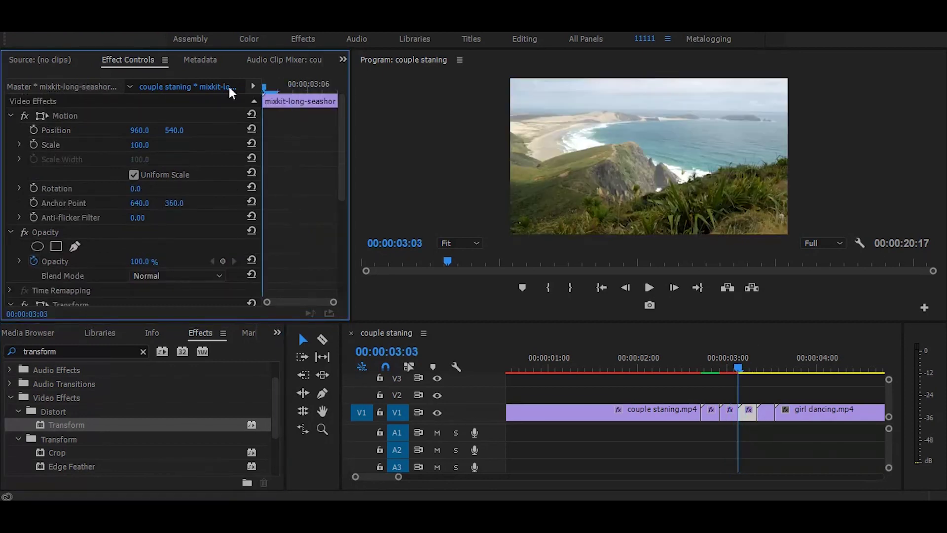
pyautogui.moveTo(342, 127); pyautogui.dragTo(342, 161)
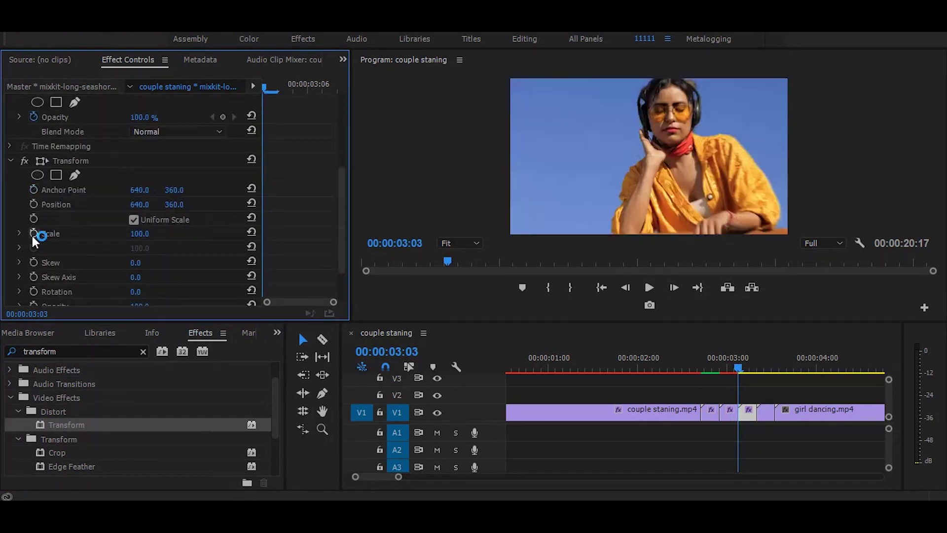
pyautogui.click(33, 233)
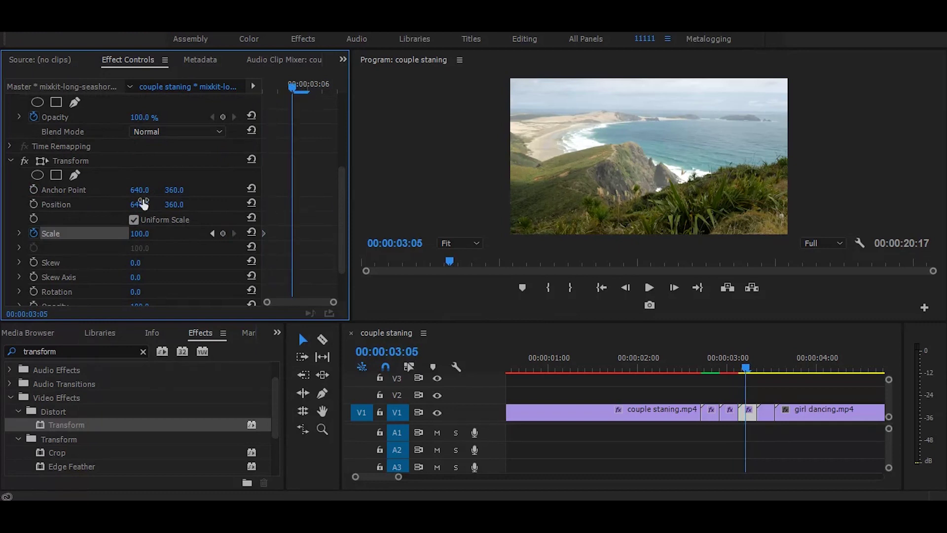
pyautogui.write('200')
pyautogui.press('Return')
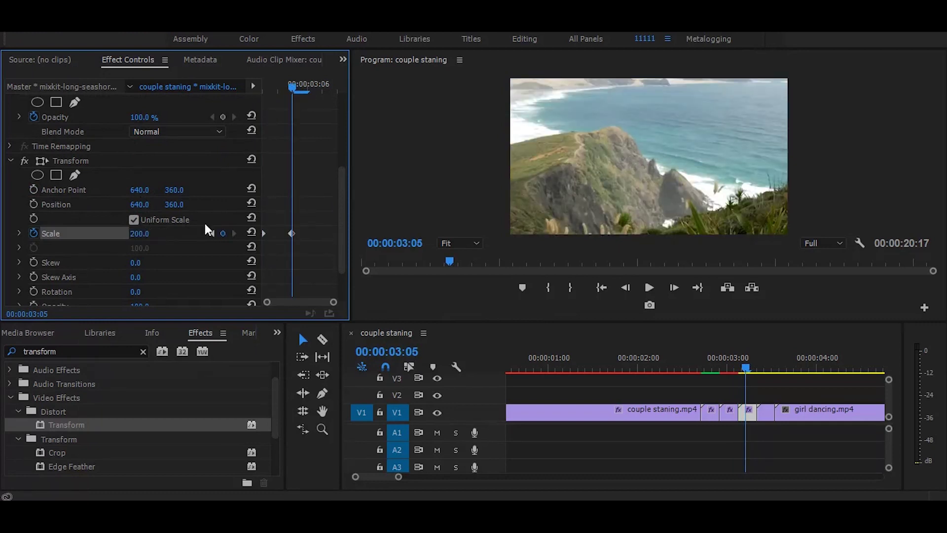
pyautogui.moveTo(297, 231)
pyautogui.mouseDown()
pyautogui.moveTo(343, 236)
pyautogui.moveTo(341, 267)
pyautogui.mouseUp()
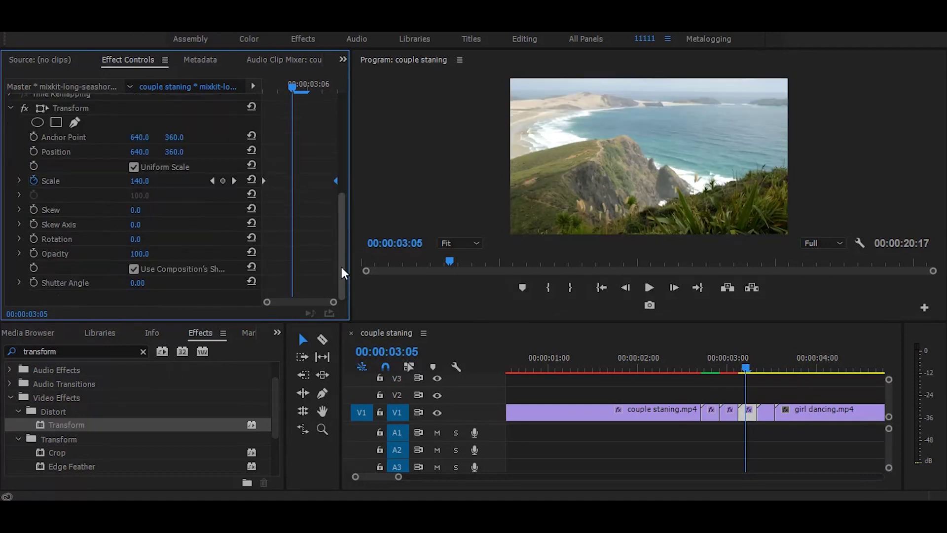
# - Set its own Shutter Angle to 80 and apply Transform to the woman under bridge clip
pyautogui.click(134, 270)
pyautogui.click(137, 283)
pyautogui.write('80')
pyautogui.press('Return')
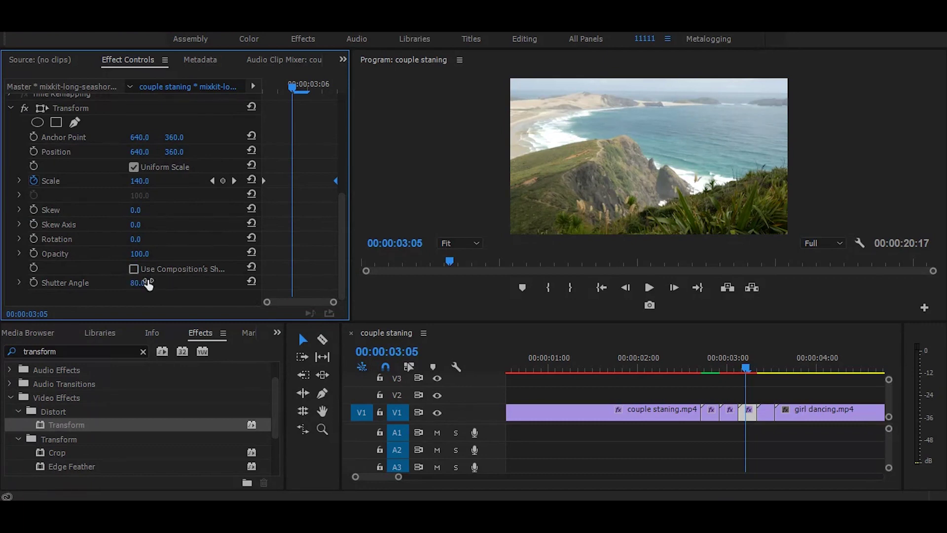
pyautogui.moveTo(84, 423)
pyautogui.mouseDown()
pyautogui.moveTo(751, 372)
pyautogui.moveTo(768, 418)
pyautogui.mouseUp()
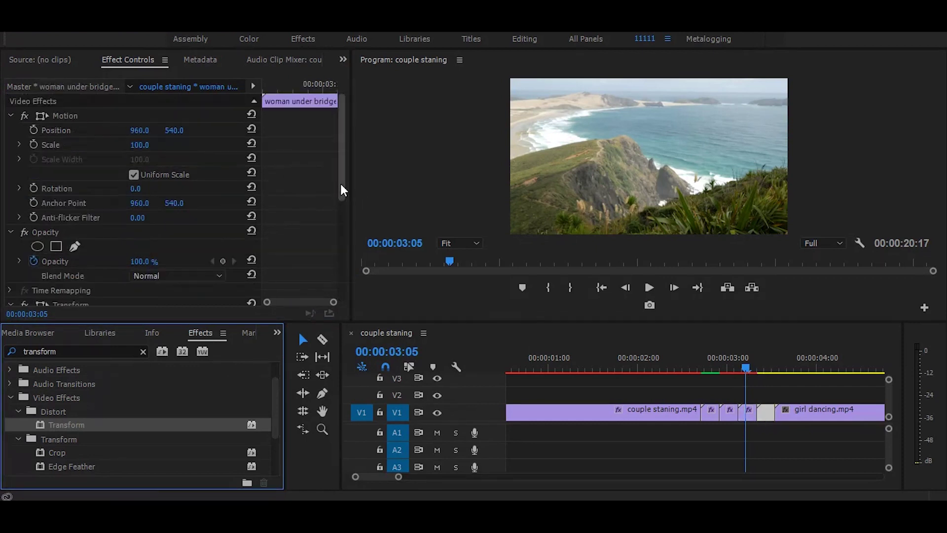
# - Set a Scale 200 keyframe a few frames into the woman under bridge clip
pyautogui.moveTo(340, 190); pyautogui.dragTo(339, 291)
pyautogui.moveTo(310, 90); pyautogui.dragTo(242, 94)
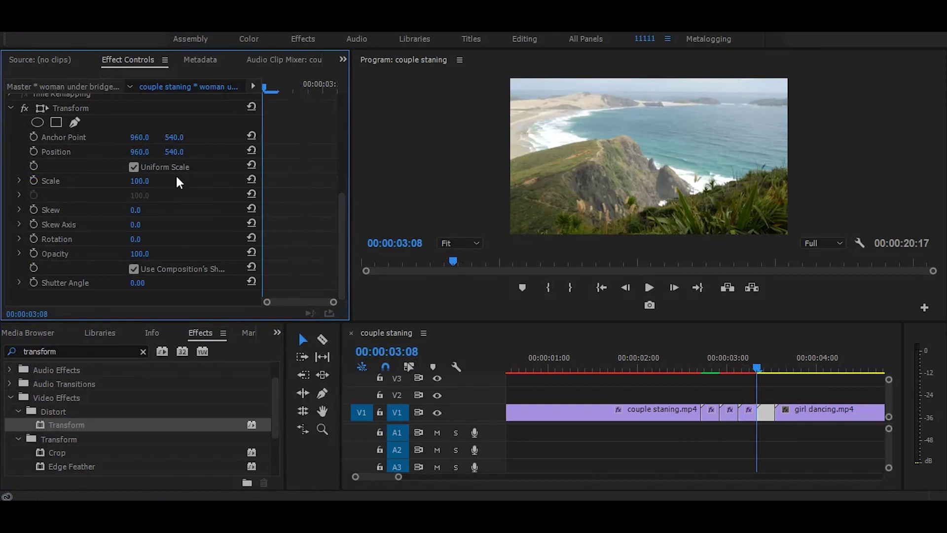
pyautogui.click(299, 58)
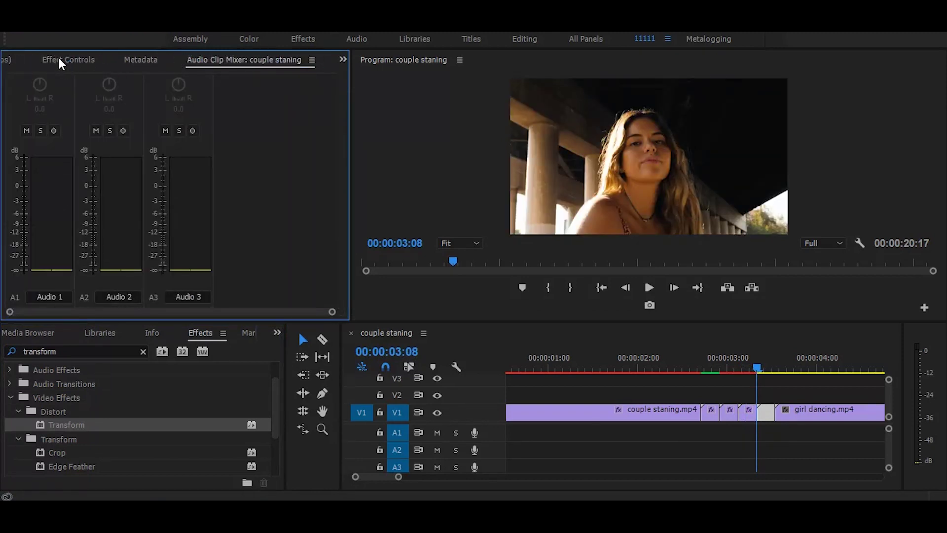
pyautogui.click(64, 59)
pyautogui.click(306, 84)
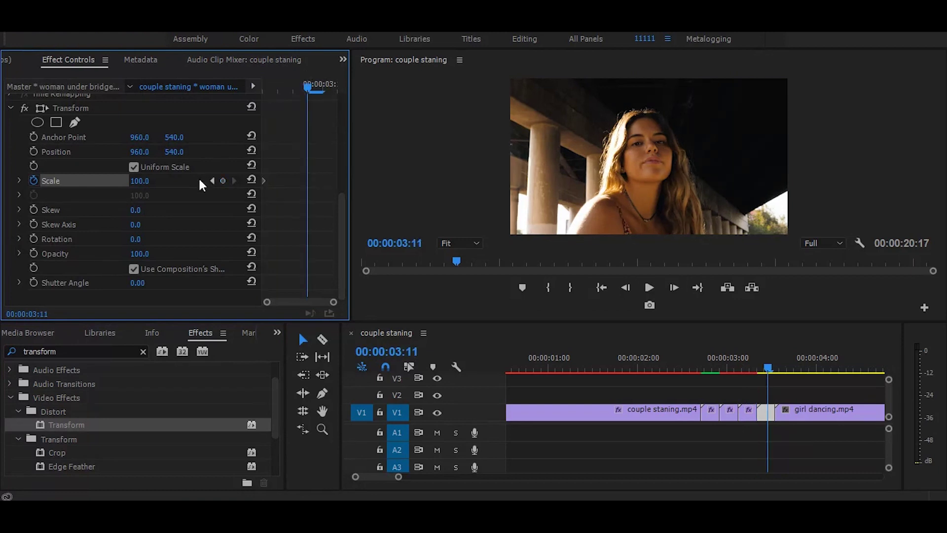
pyautogui.click(141, 181)
pyautogui.write('200')
pyautogui.press('Return')
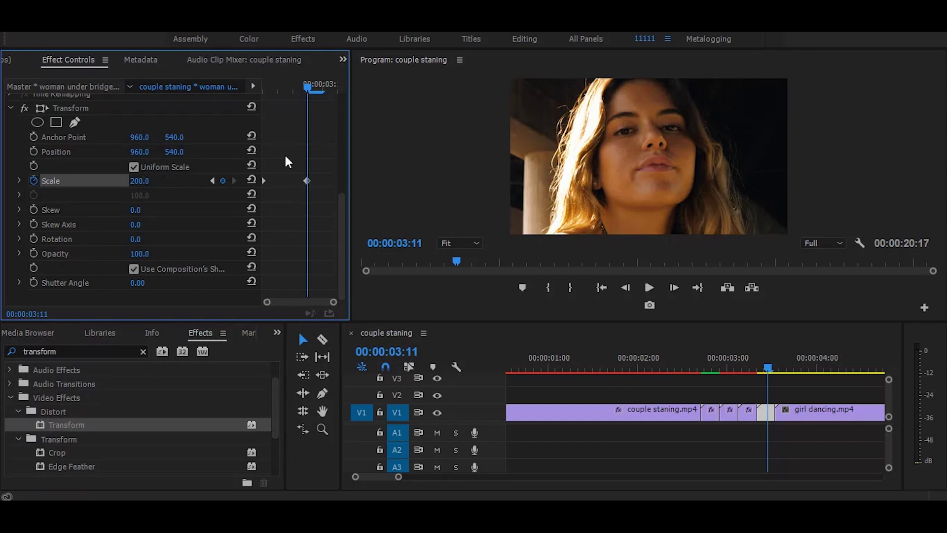
pyautogui.hotkey('shift', 'Down')
pyautogui.hotkey('shift', 'Down')
pyautogui.hotkey('shift', 'Down')
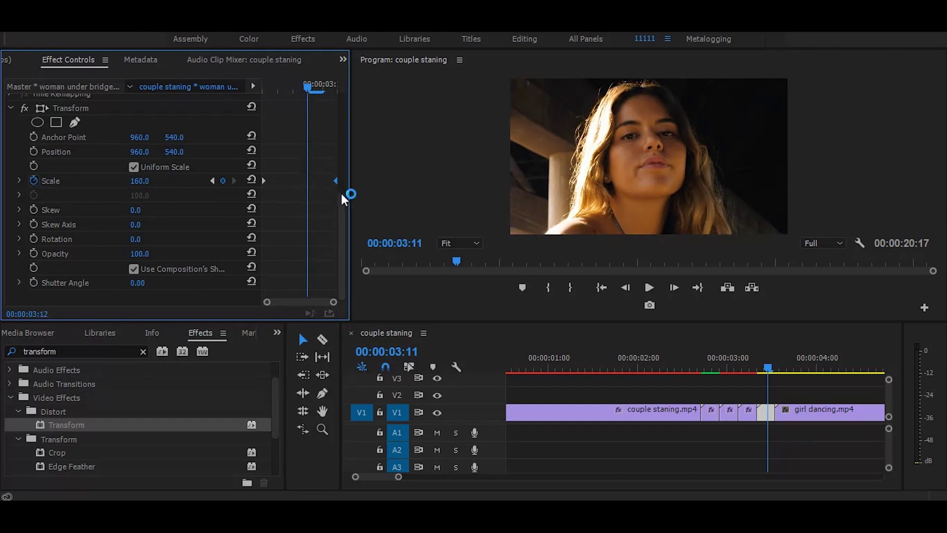
# - Give it its own Shutter Angle of 80 and apply Transform to girl dancing.mp4
pyautogui.click(136, 271)
pyautogui.write('80')
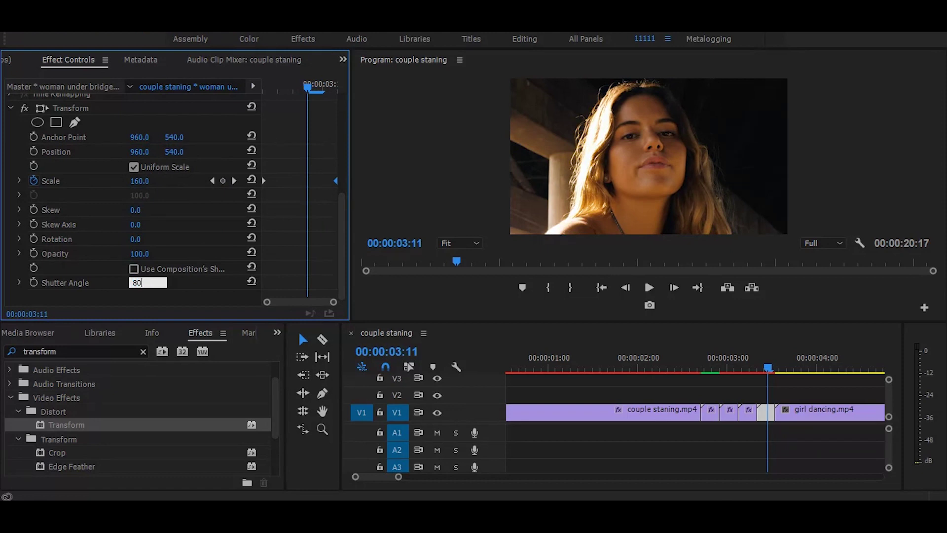
pyautogui.press('Return')
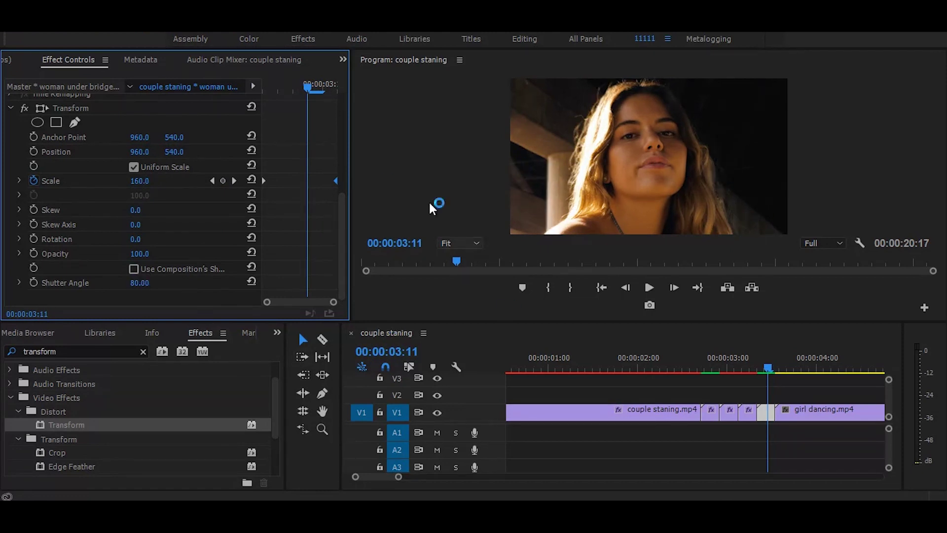
pyautogui.moveTo(62, 420); pyautogui.dragTo(785, 416)
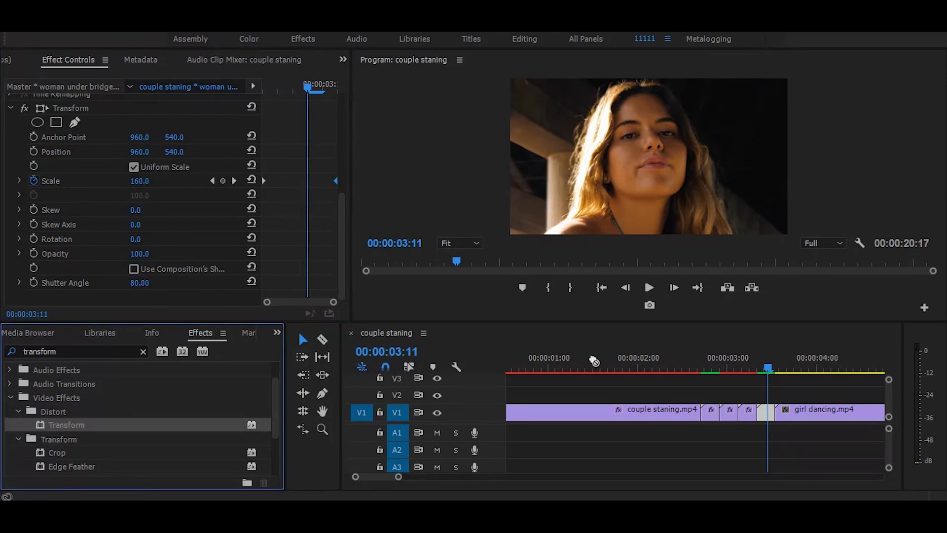
pyautogui.moveTo(307, 85); pyautogui.dragTo(252, 82)
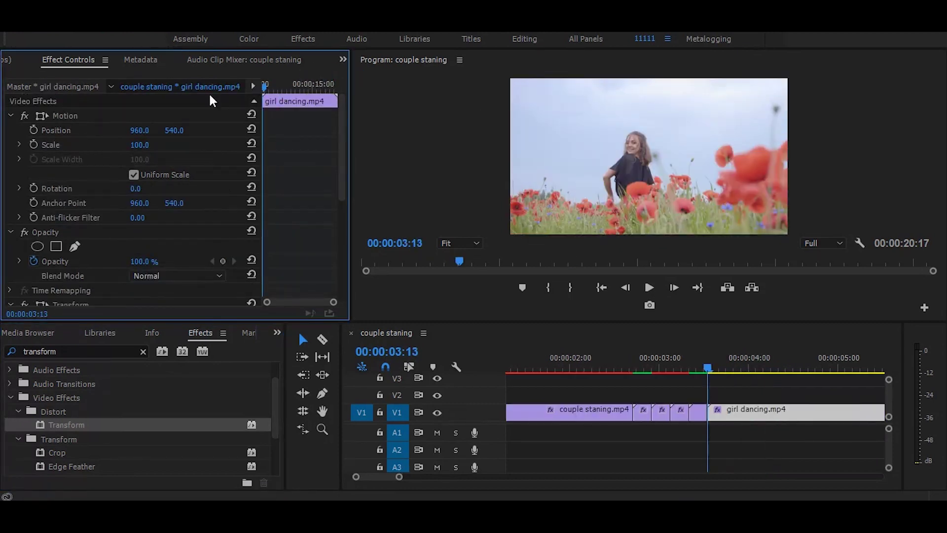
# - Keyframe girl dancing.mp4's Transform Scale from 100 to 120 two frames later
pyautogui.moveTo(342, 151); pyautogui.dragTo(338, 218)
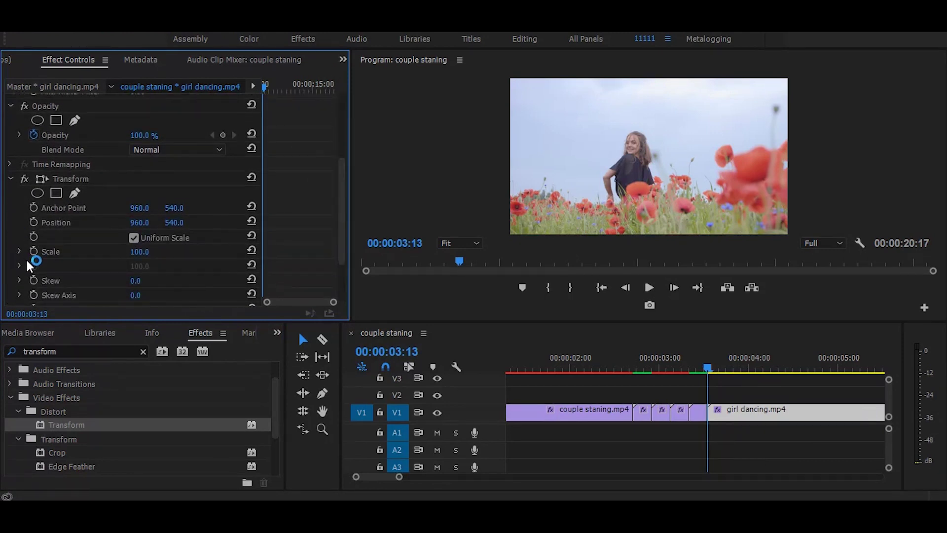
pyautogui.click(33, 252)
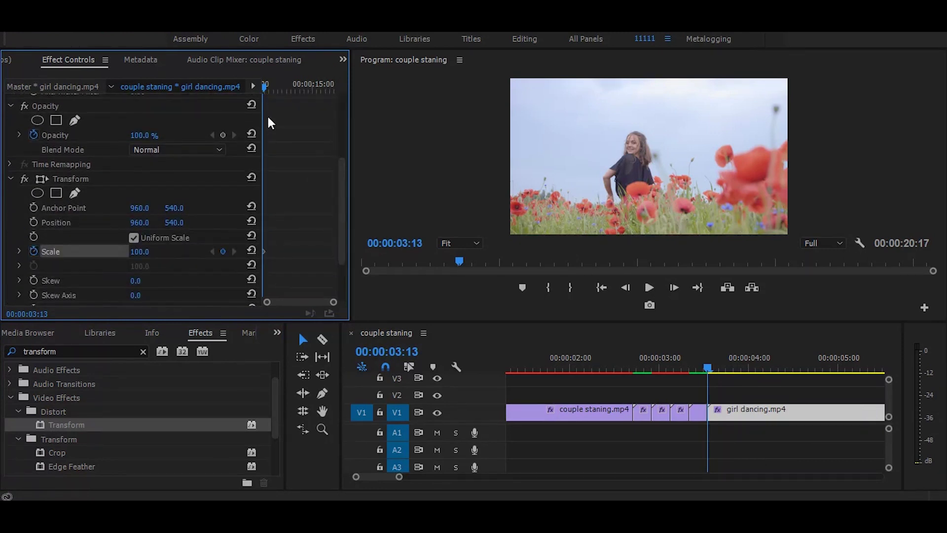
pyautogui.press('Right')
pyautogui.press('Right')
pyautogui.press('Right')
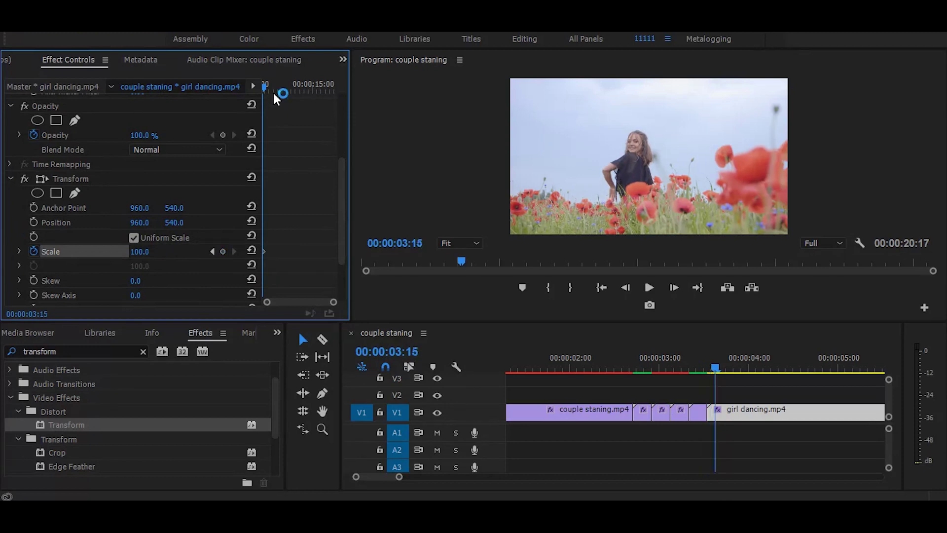
pyautogui.press('Right')
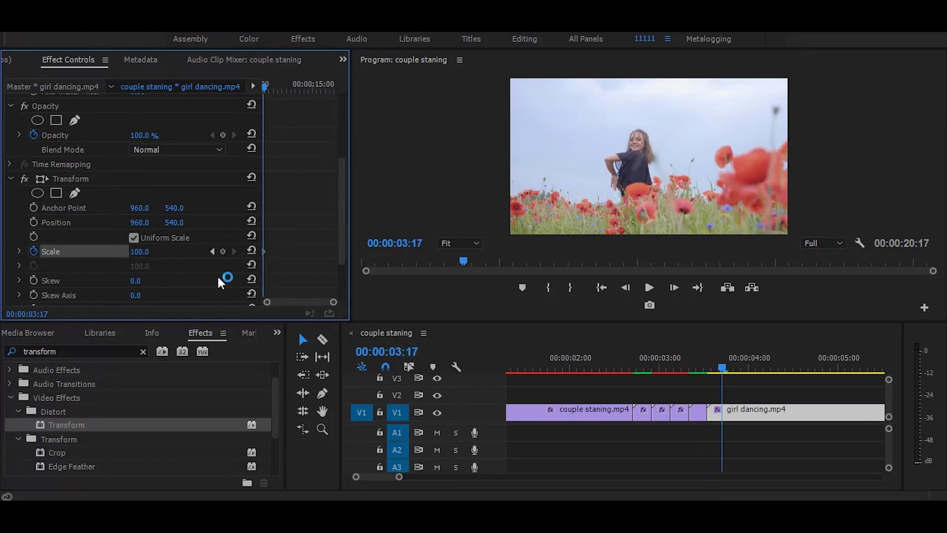
pyautogui.click(147, 250)
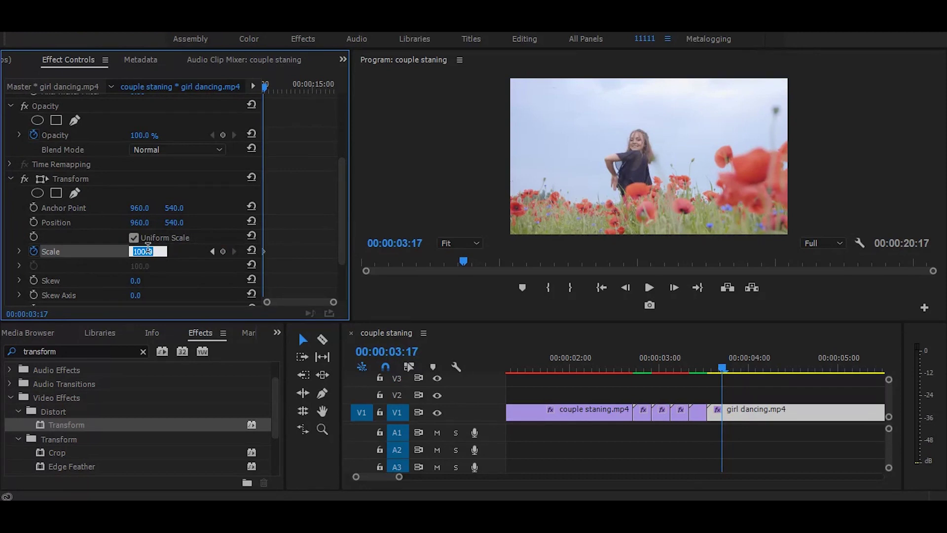
pyautogui.write('120')
pyautogui.press('Return')
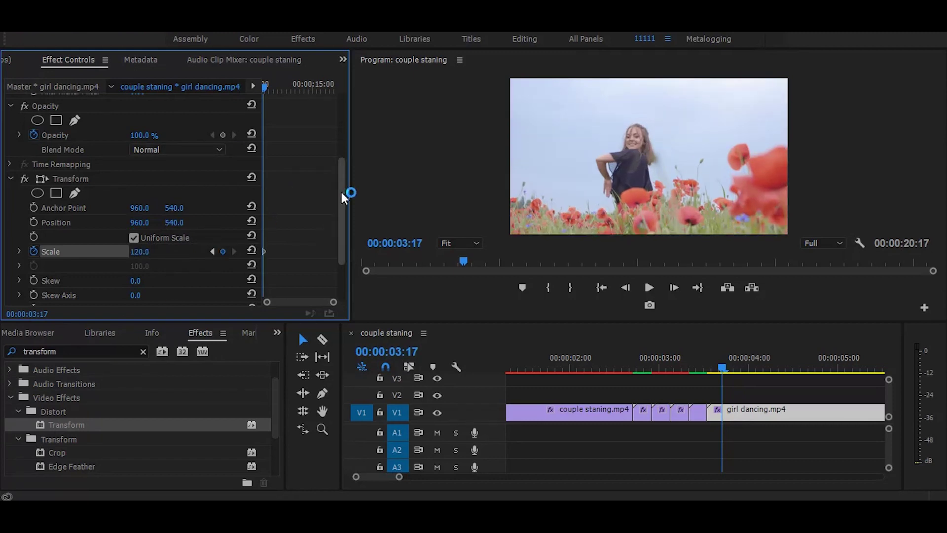
# - Turn off Use Composition's Shutter Angle and set the Shutter Angle to 80
pyautogui.moveTo(344, 196); pyautogui.dragTo(344, 231)
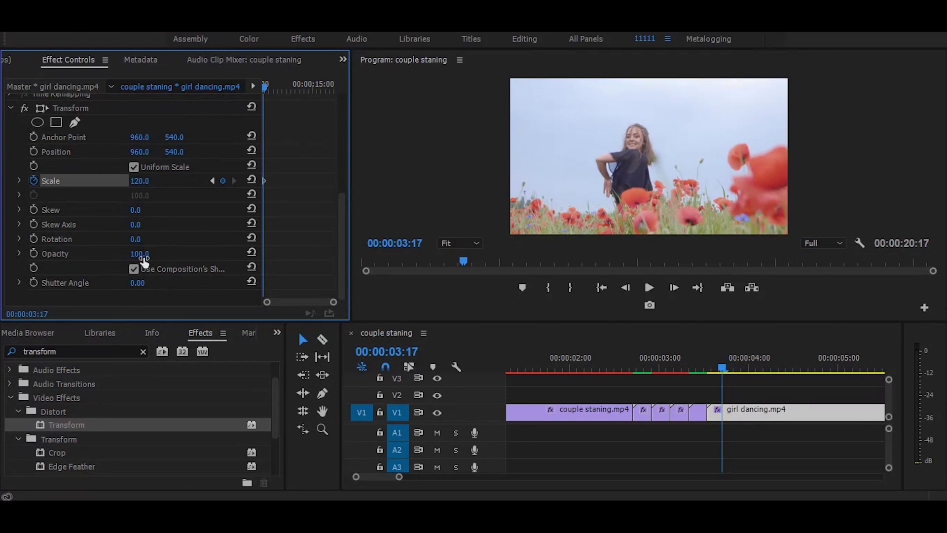
pyautogui.click(134, 269)
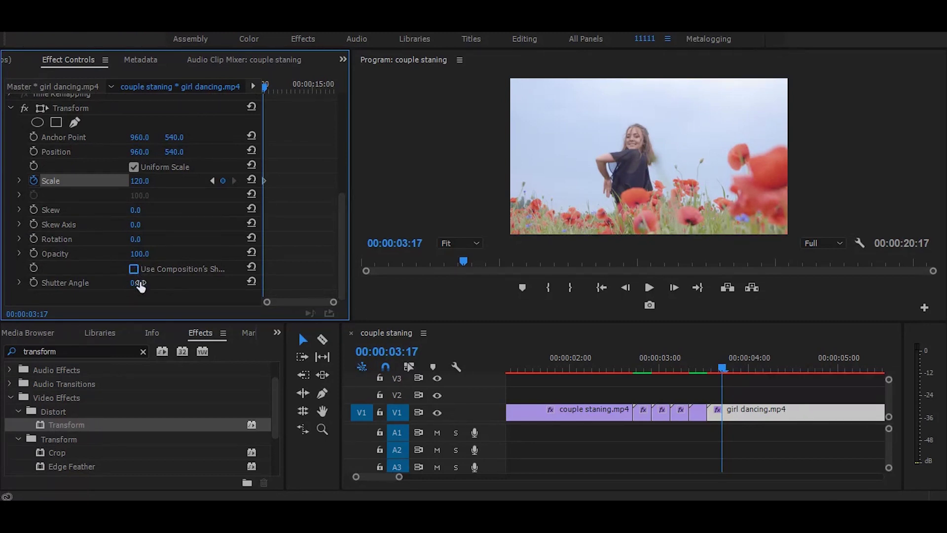
pyautogui.click(136, 283)
pyautogui.write('80')
pyautogui.press('Return')
pyautogui.moveTo(718, 356); pyautogui.dragTo(611, 342)
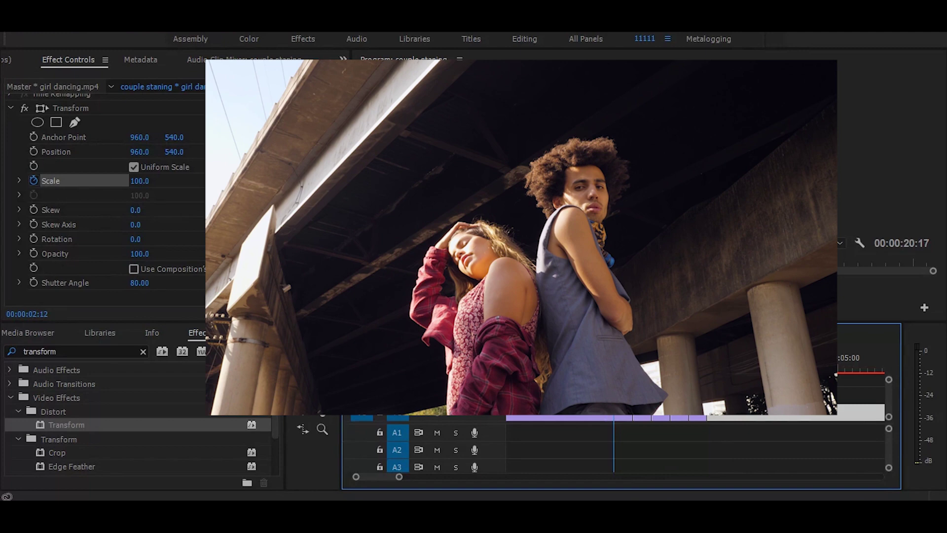